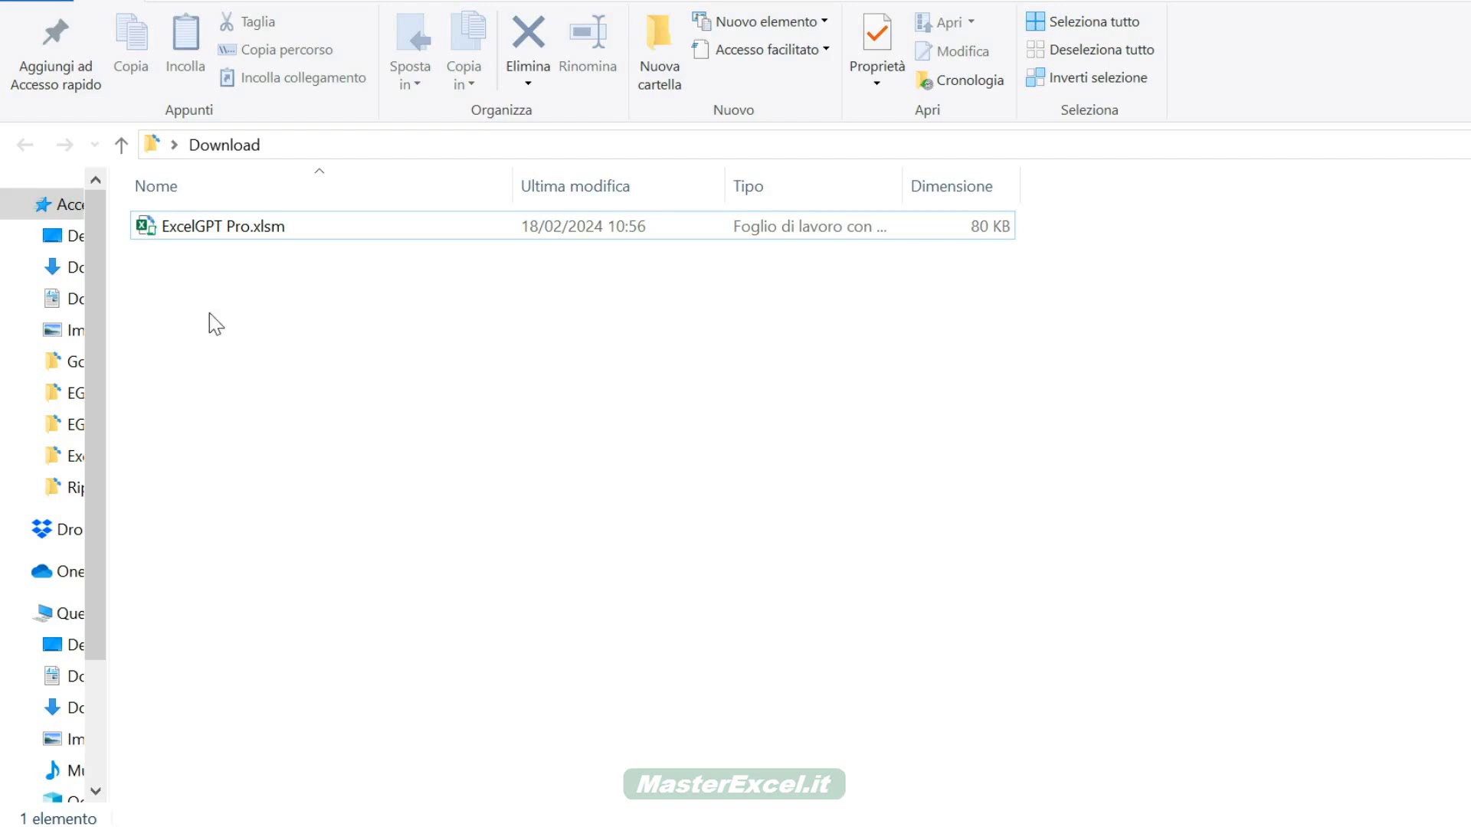
Unblock the downloaded ExcelGPT Pro.xlsm by ticking Annulla blocco in its Properties and applying
{"action": "right_click", "coordinate": [227, 231]}
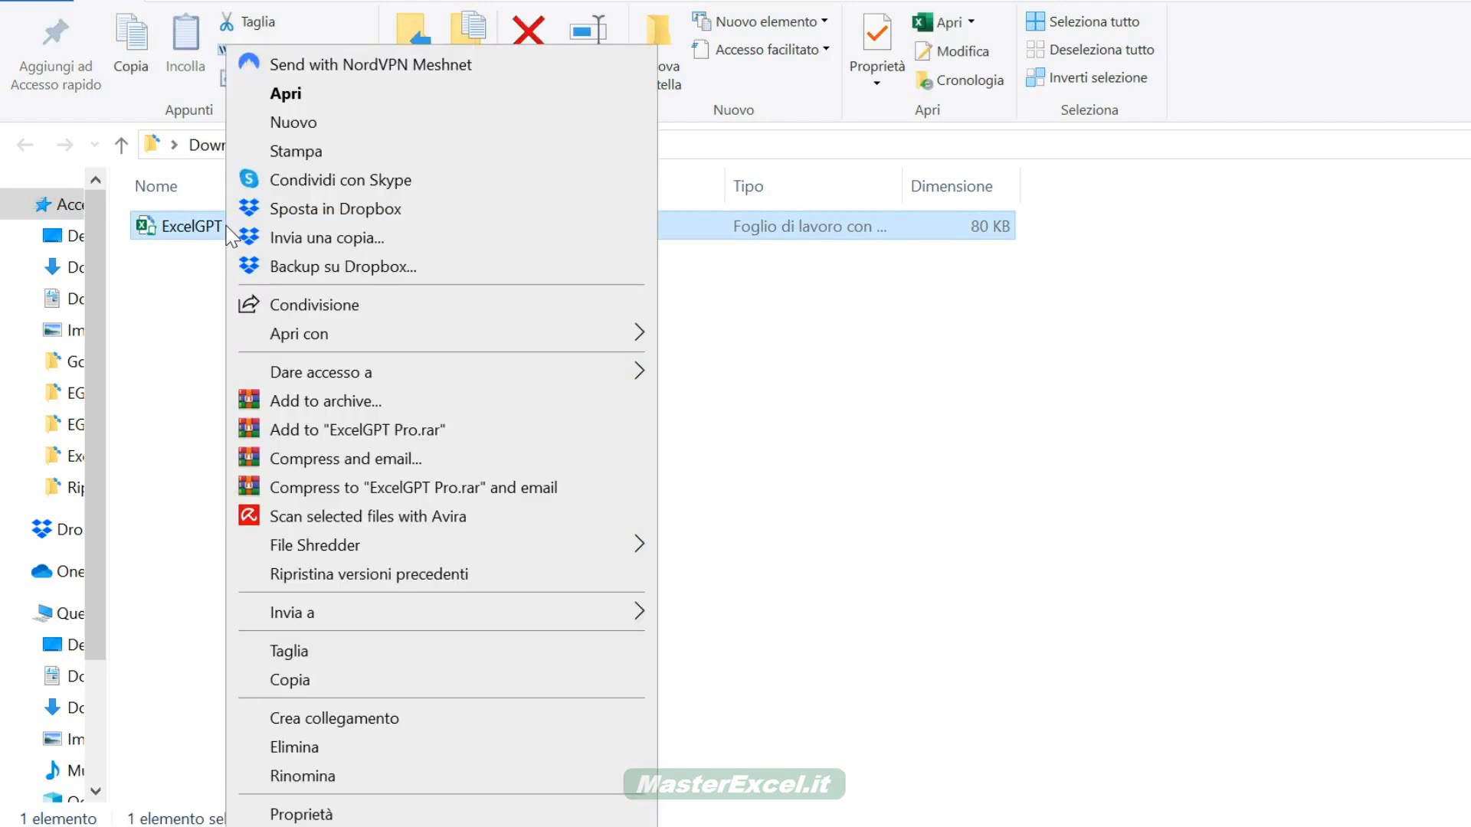
{"action": "left_click", "coordinate": [302, 813]}
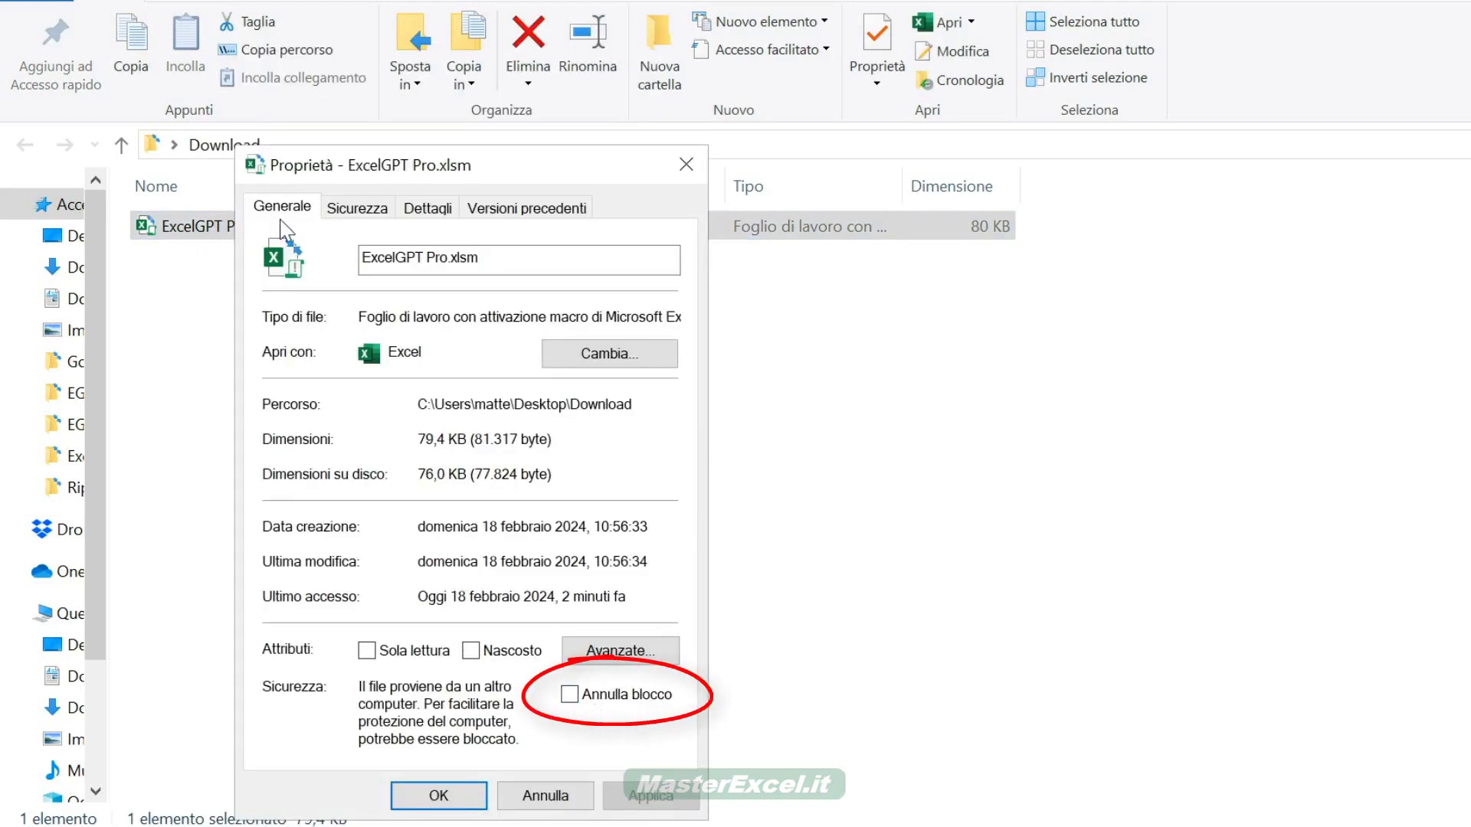
{"action": "left_click", "coordinate": [568, 694]}
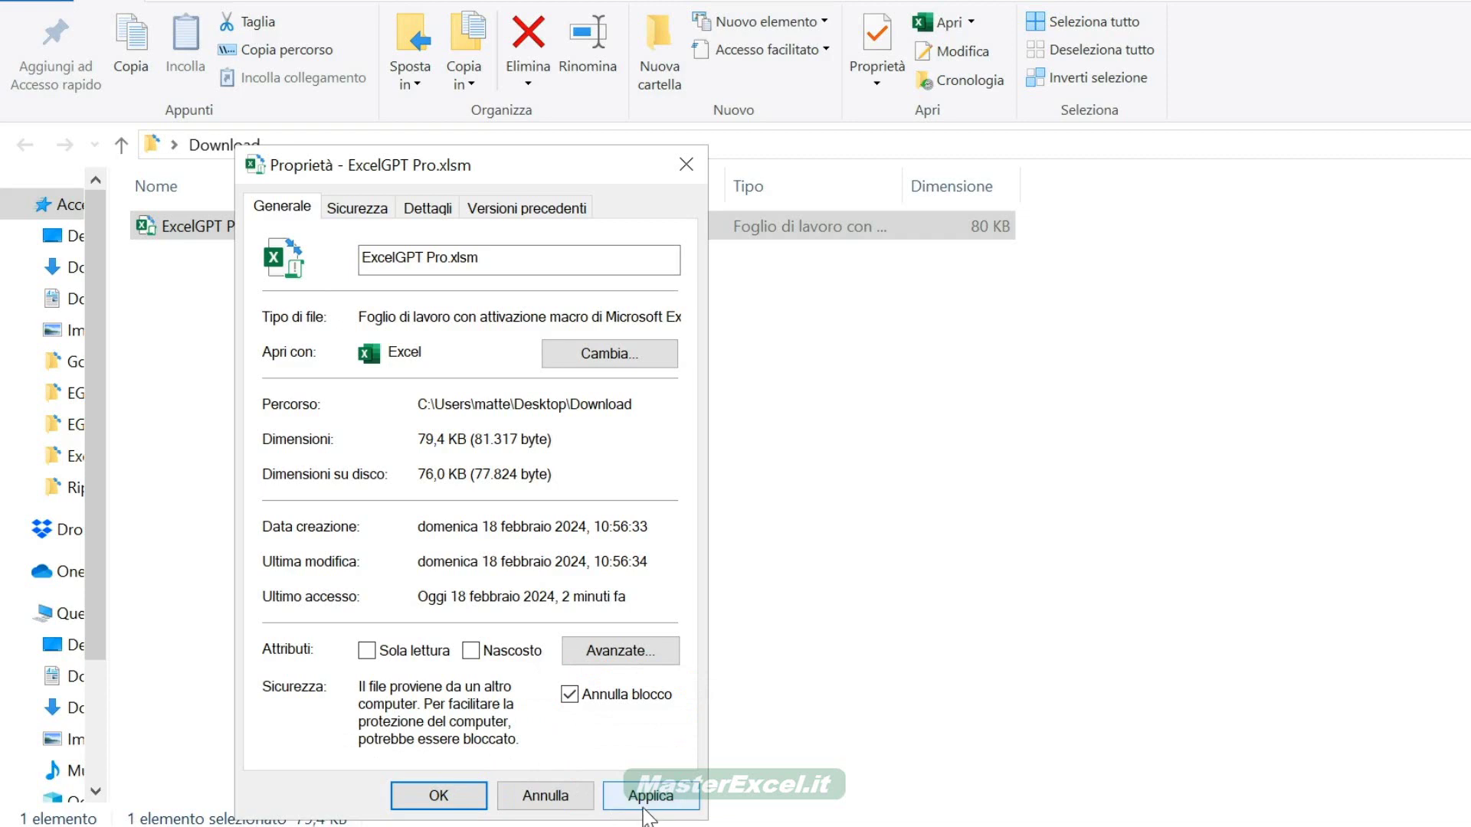
{"action": "left_click", "coordinate": [649, 796]}
{"action": "left_click", "coordinate": [475, 795]}
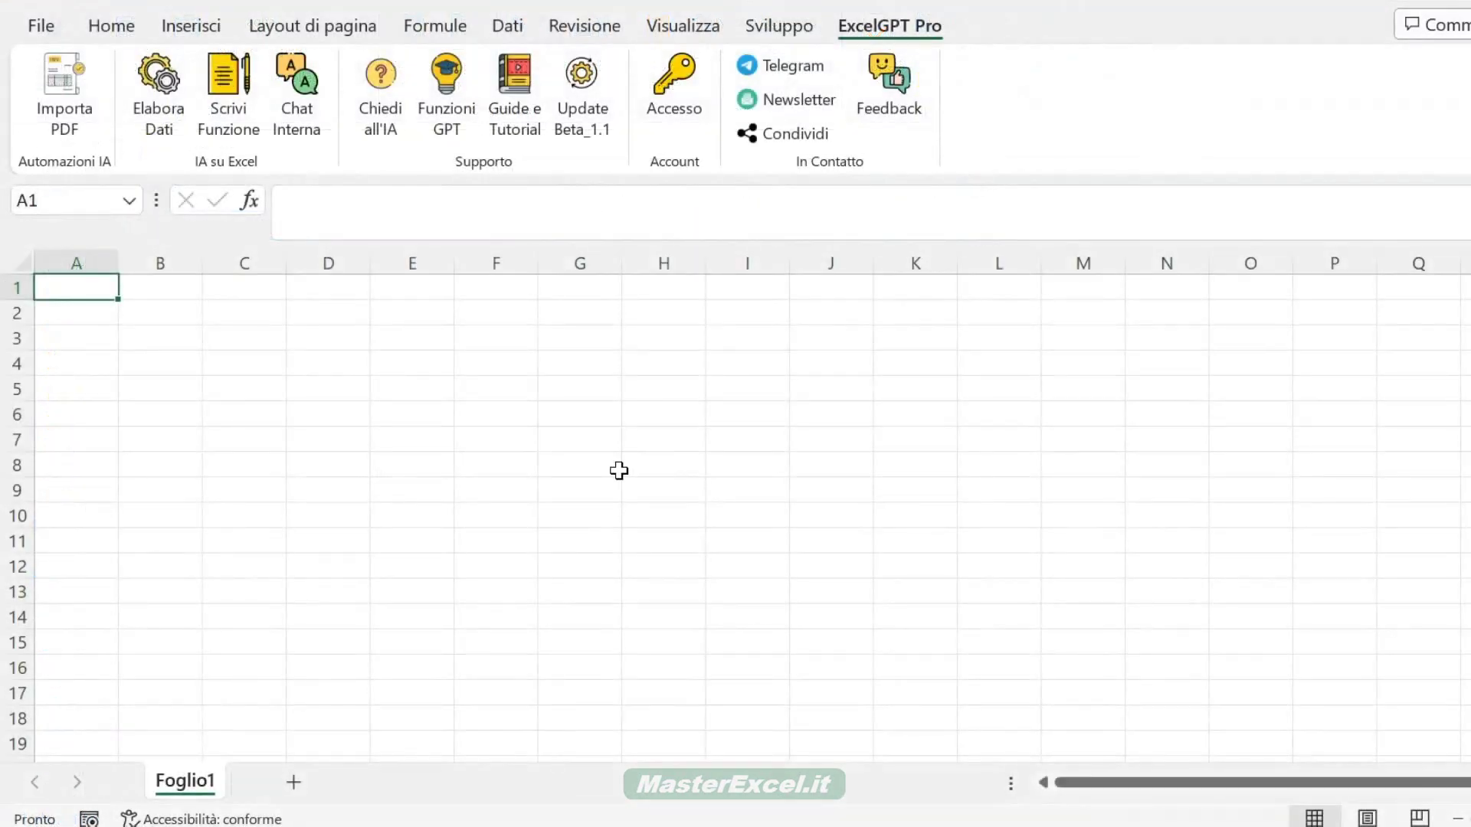
Open Excel Options from the ribbon's customize menu and switch to the Centro protezione page
{"action": "right_click", "coordinate": [1028, 130]}
{"action": "left_click", "coordinate": [1165, 201]}
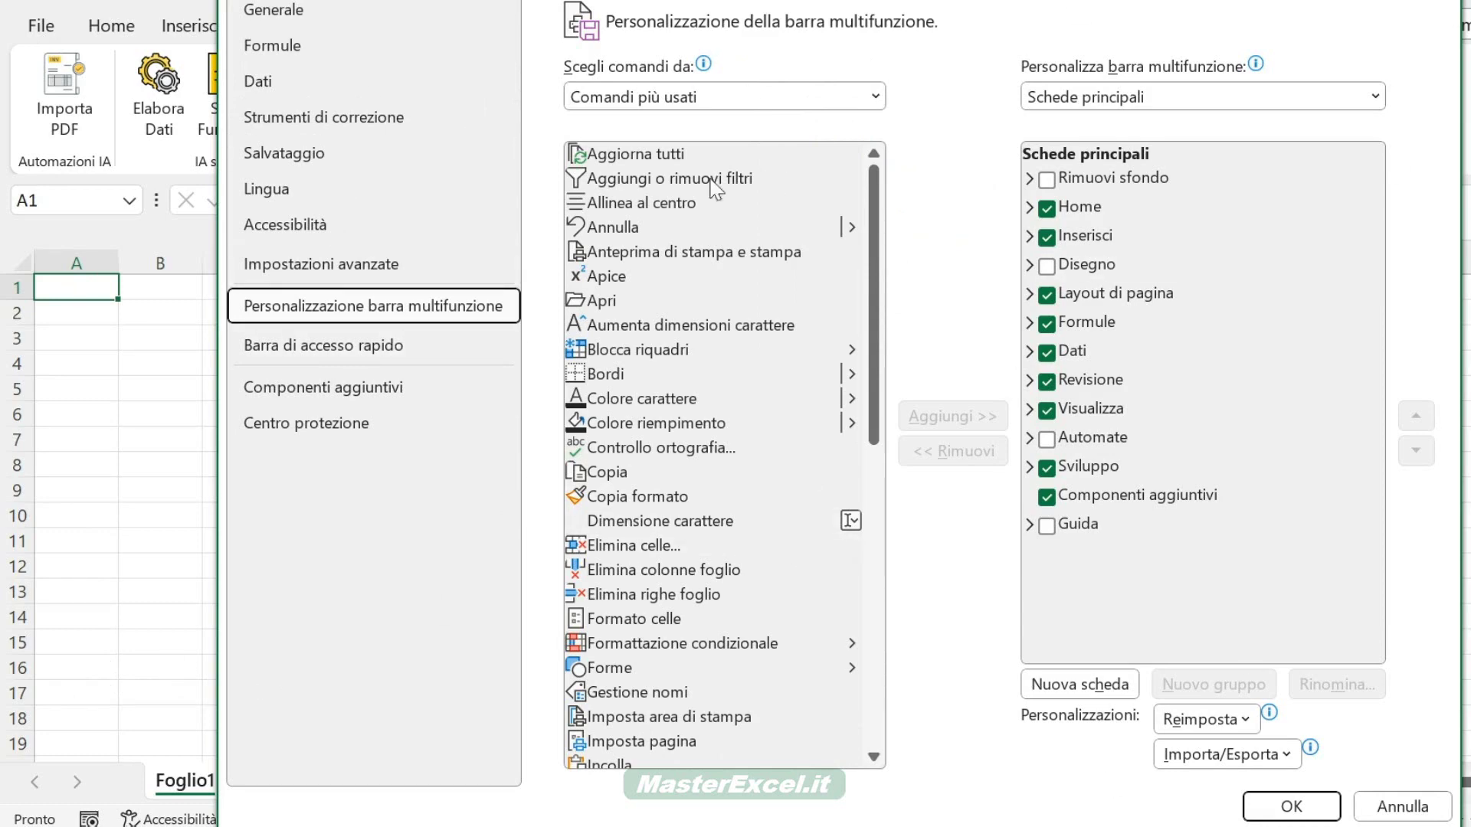
{"action": "left_click", "coordinate": [277, 22]}
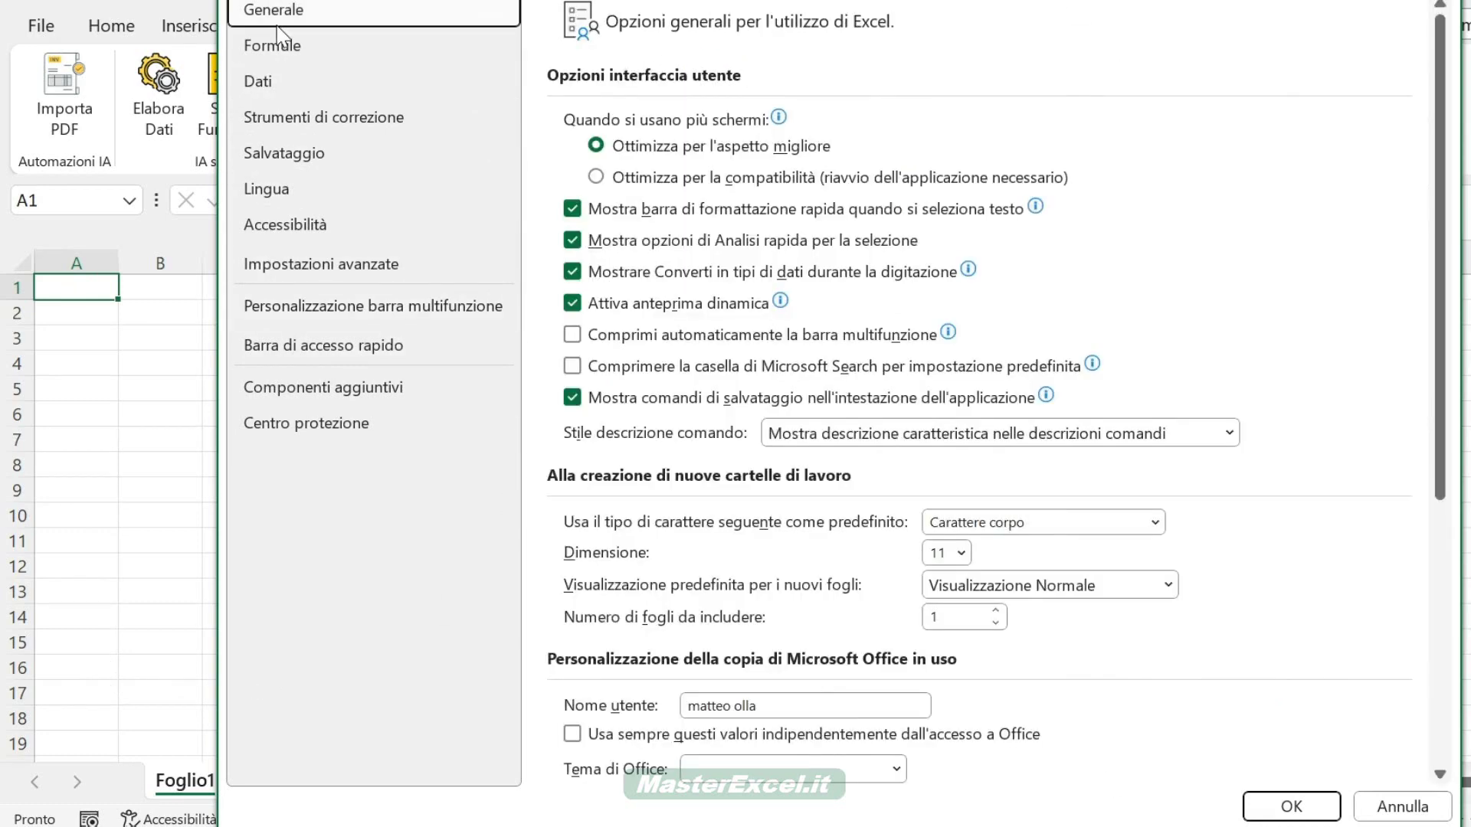
{"action": "left_click", "coordinate": [334, 425]}
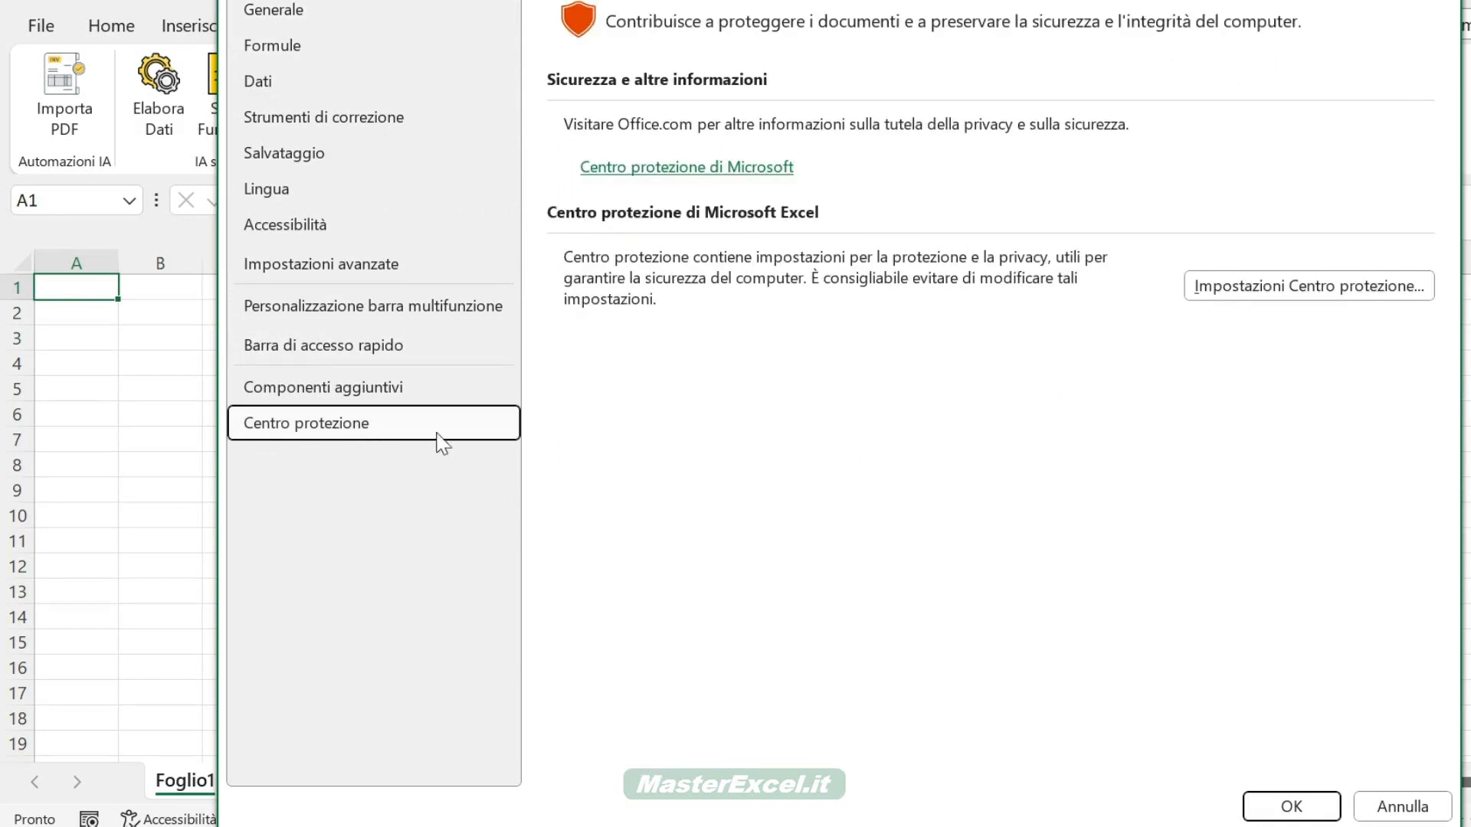
In the Trust Center settings, review Componenti aggiuntivi and Cataloghi, ending on Impostazioni delle macro
{"action": "left_click", "coordinate": [1270, 291]}
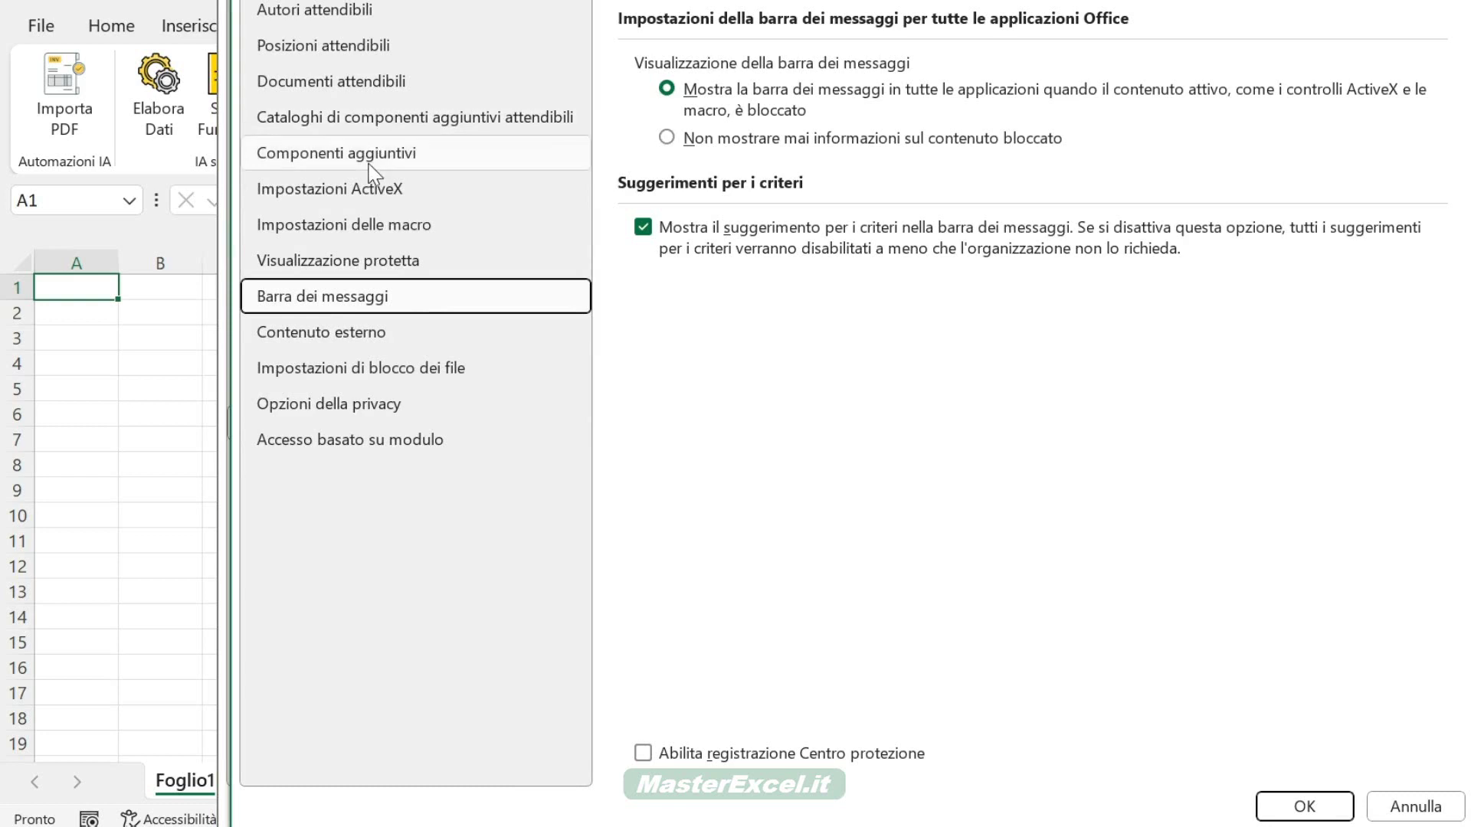
{"action": "left_click", "coordinate": [337, 156]}
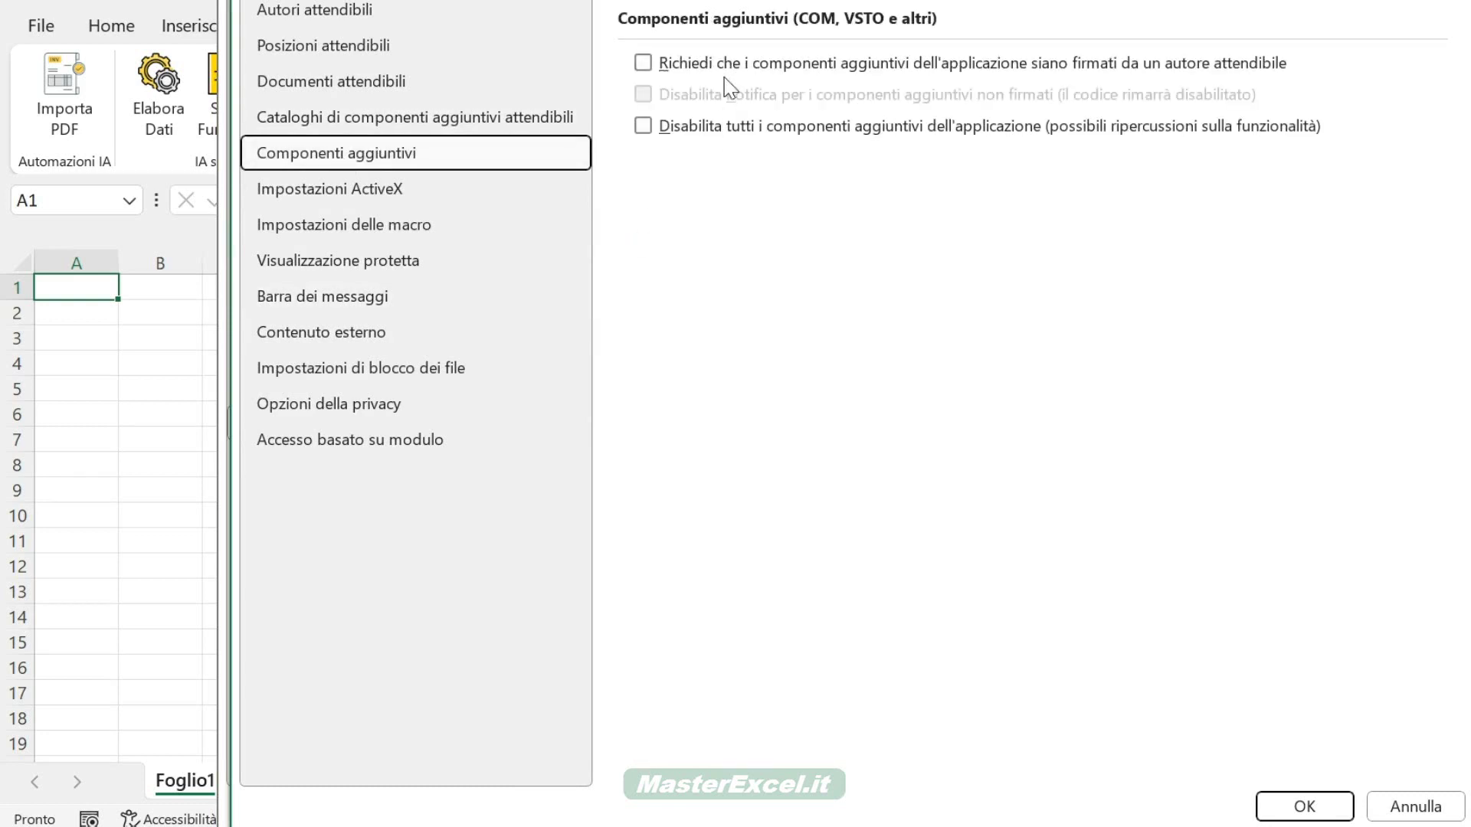
{"action": "left_click", "coordinate": [464, 129]}
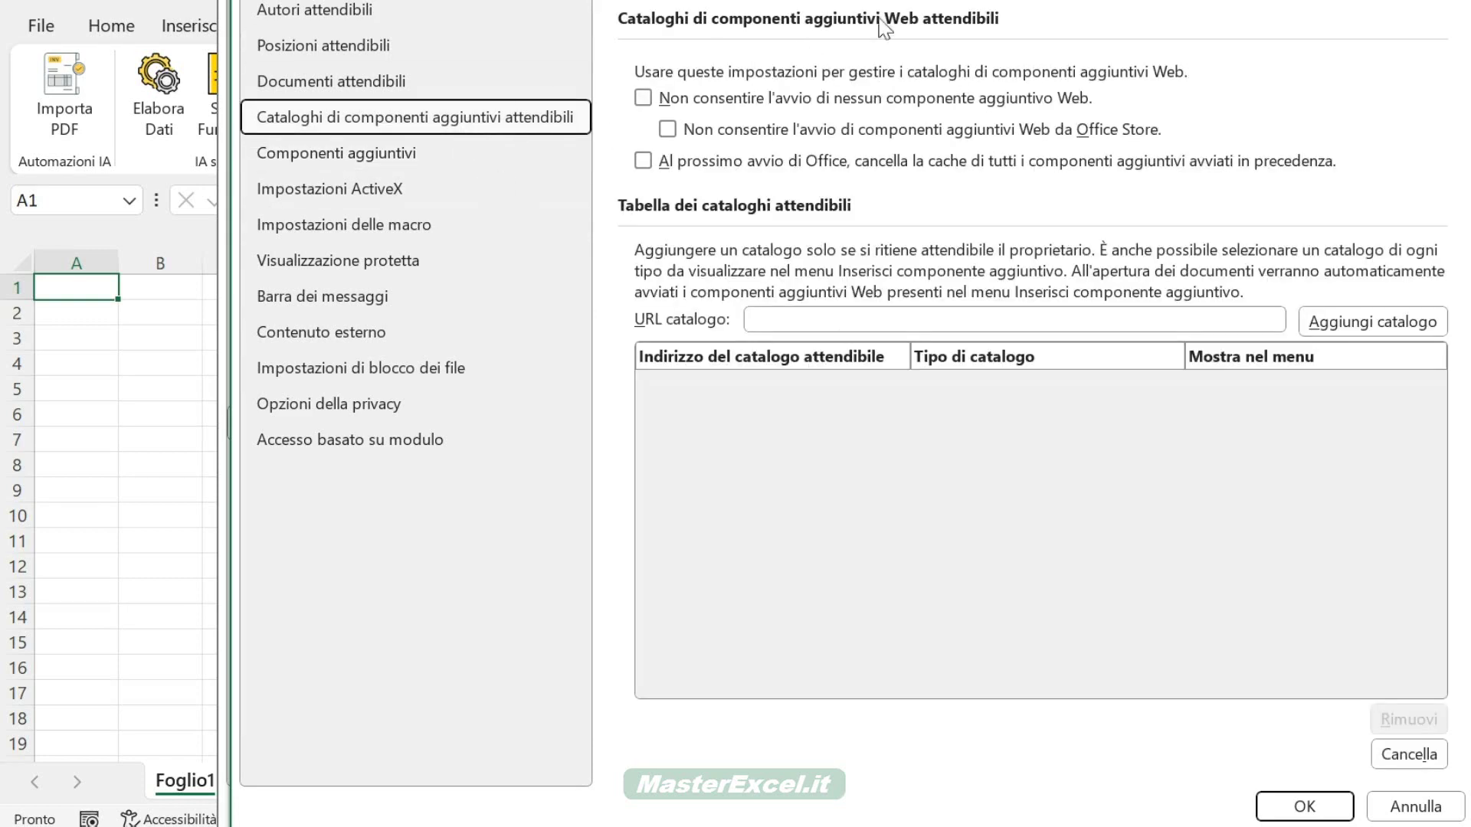
{"action": "left_click", "coordinate": [435, 157]}
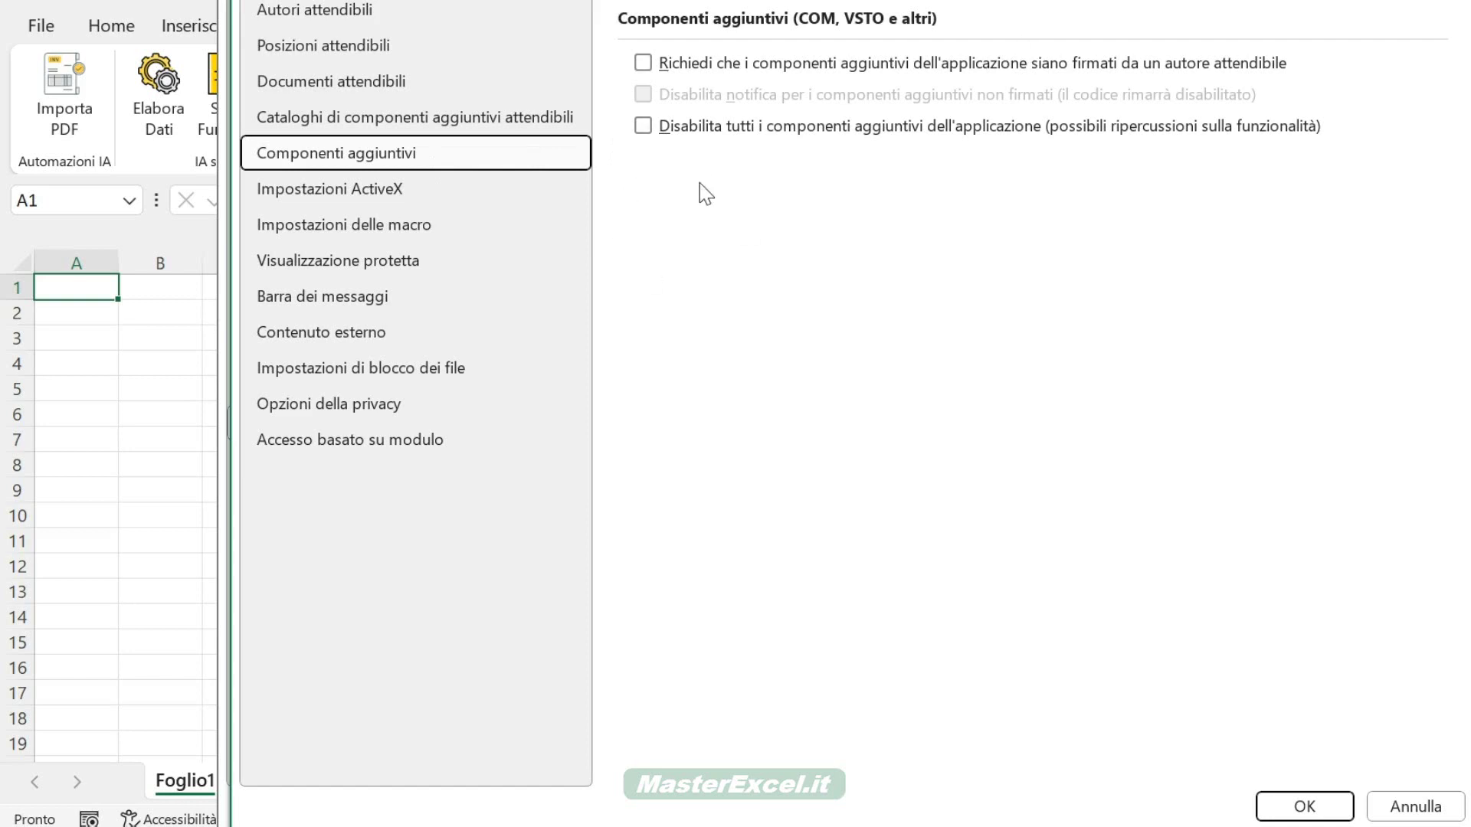
{"action": "left_click", "coordinate": [475, 227]}
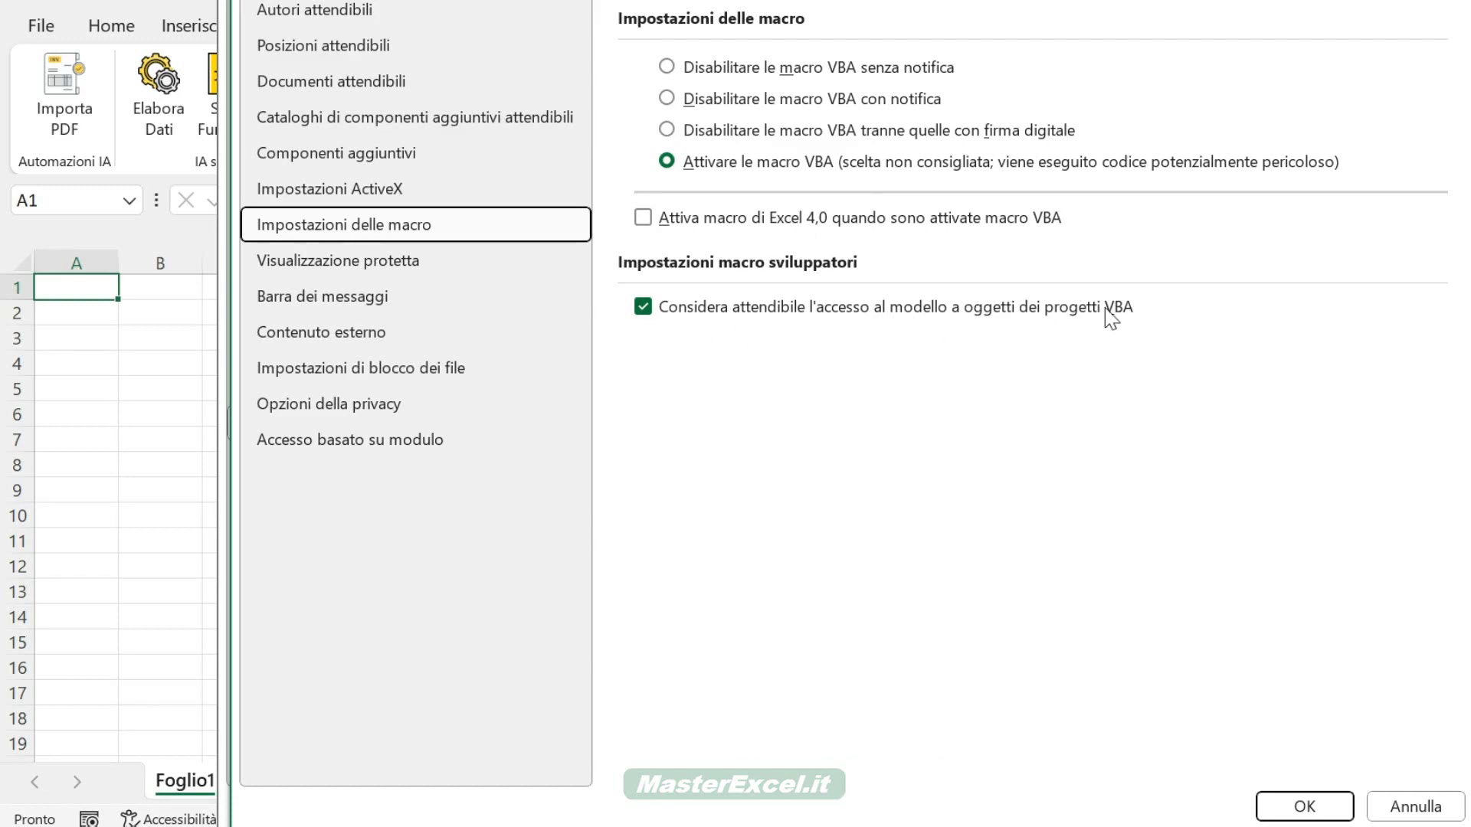
Inspect the Visualizzazione protetta, Barra dei messaggi and Contenuto esterno pages without changing anything
{"action": "left_click", "coordinate": [452, 285]}
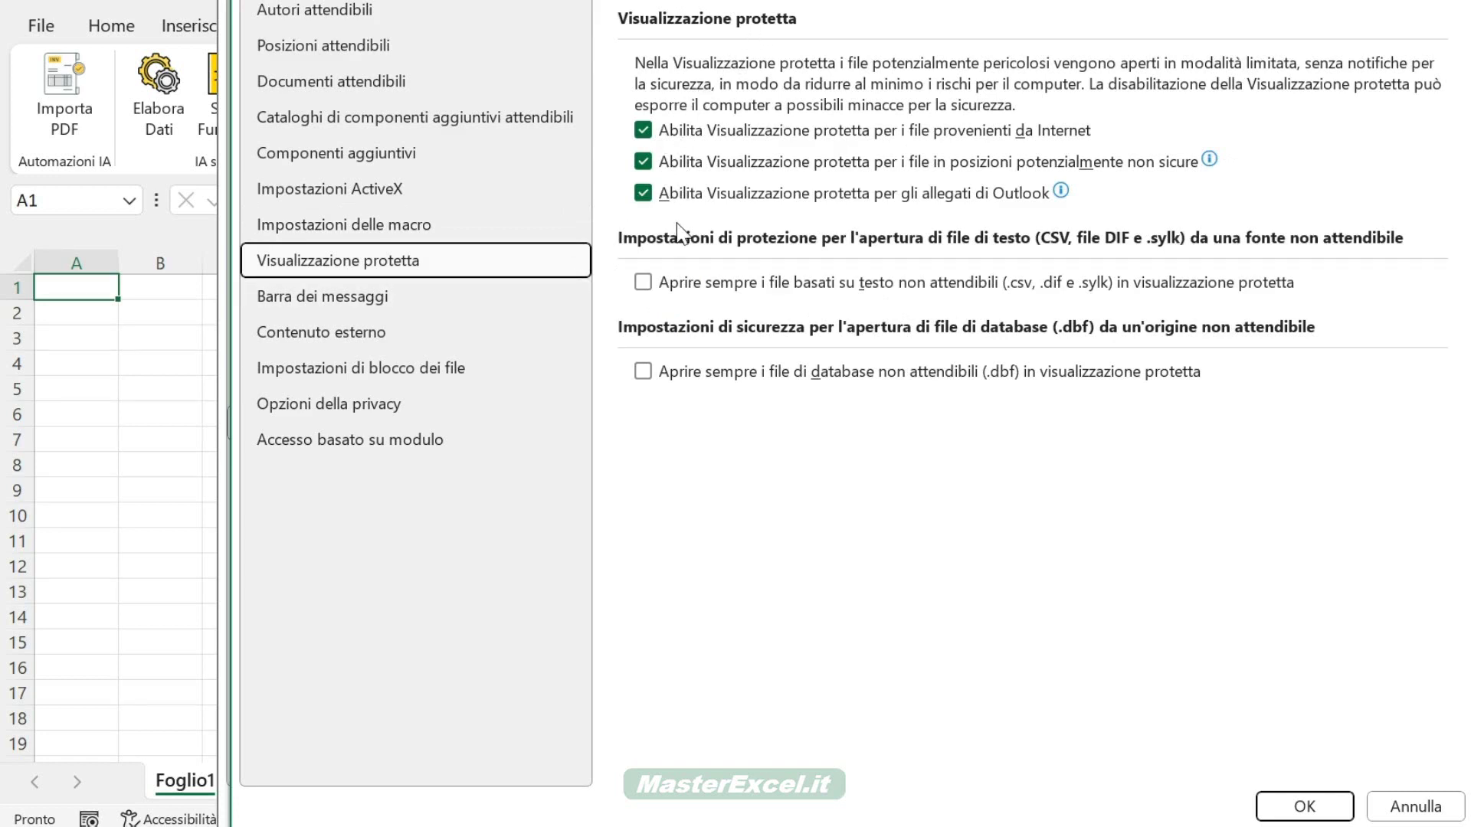
{"action": "left_click", "coordinate": [446, 304]}
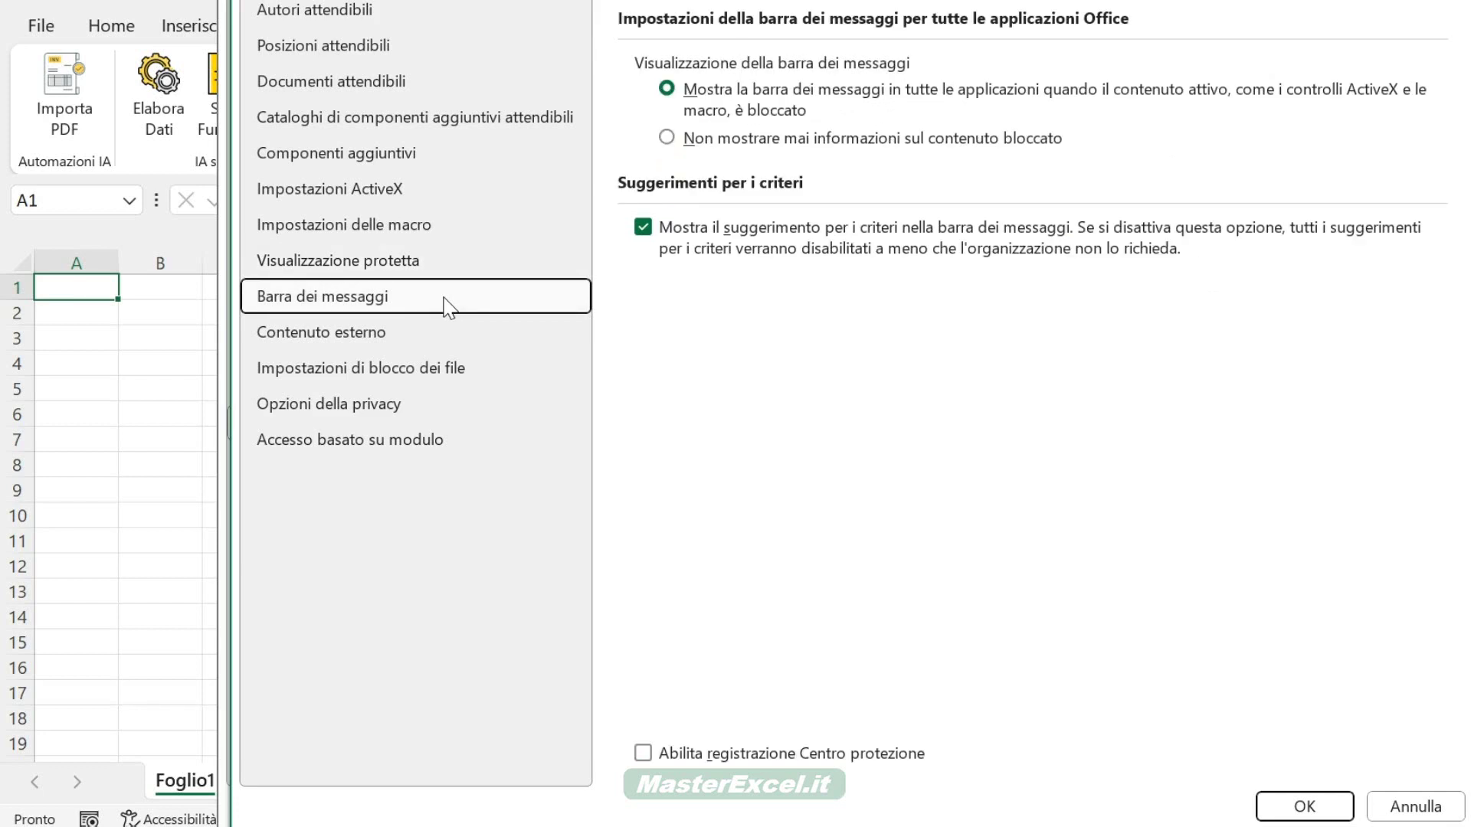
{"action": "left_click", "coordinate": [426, 268]}
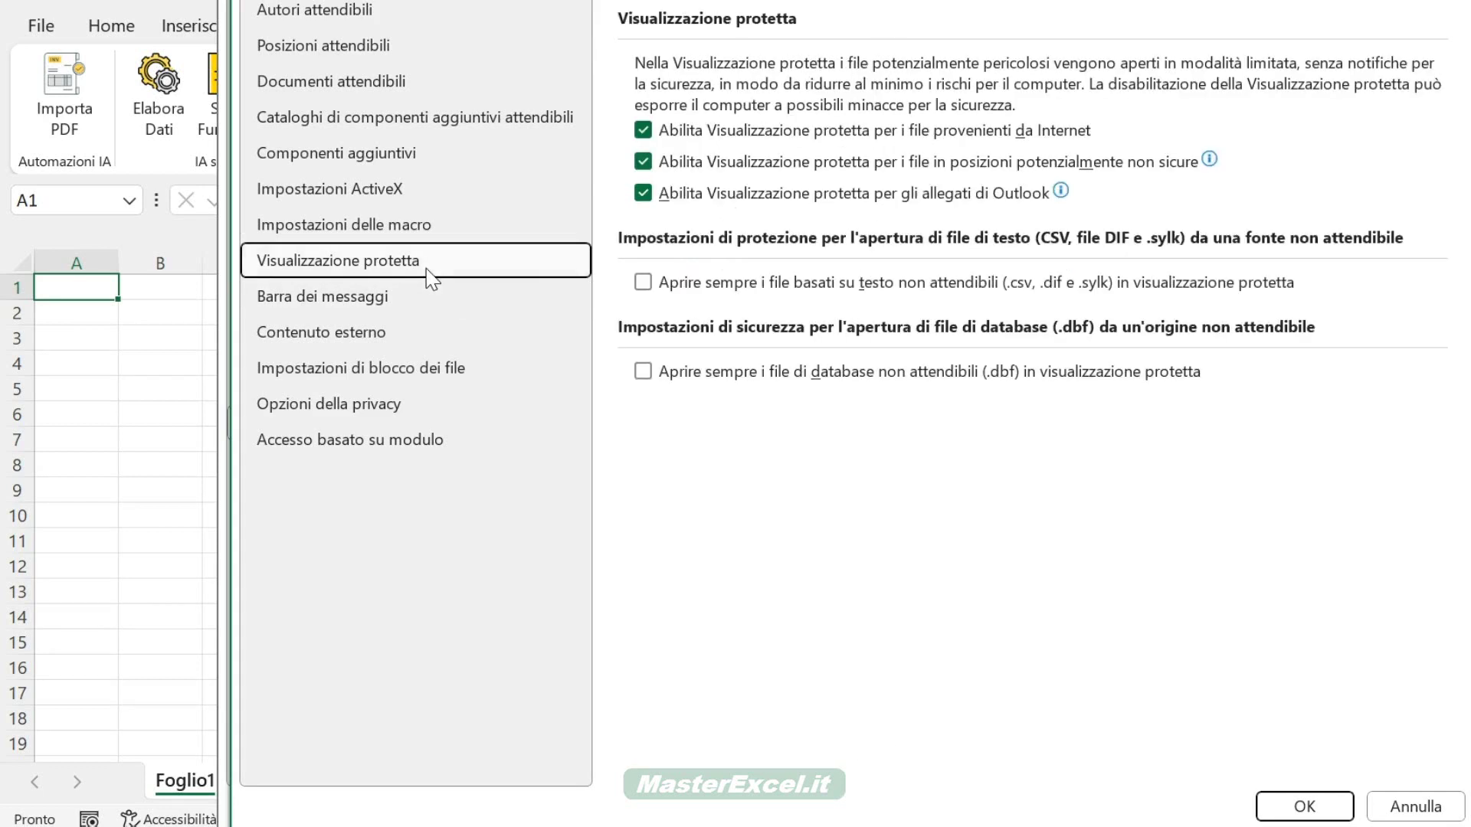
{"action": "left_click", "coordinate": [412, 301]}
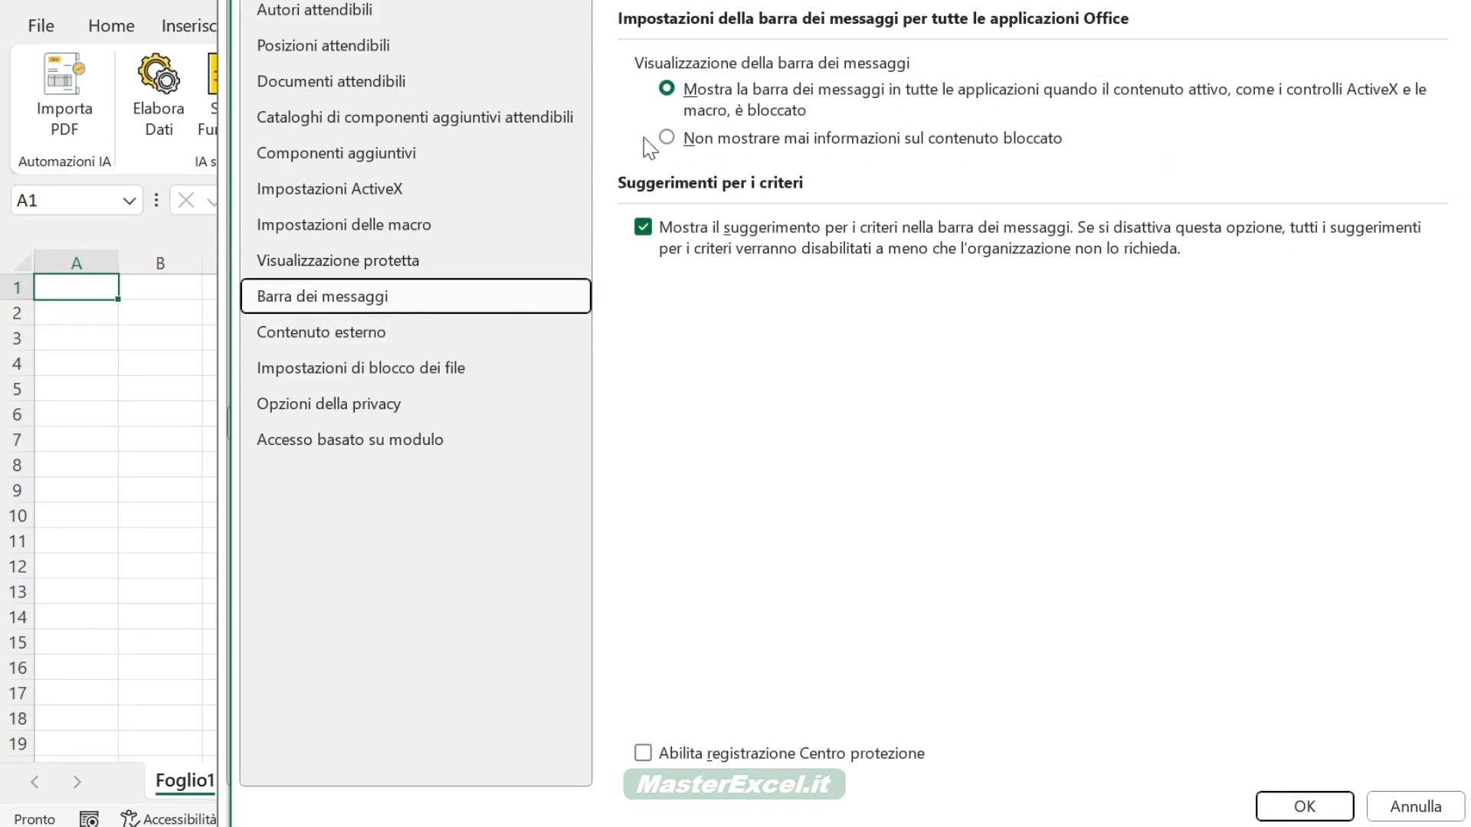
{"action": "left_click", "coordinate": [358, 339]}
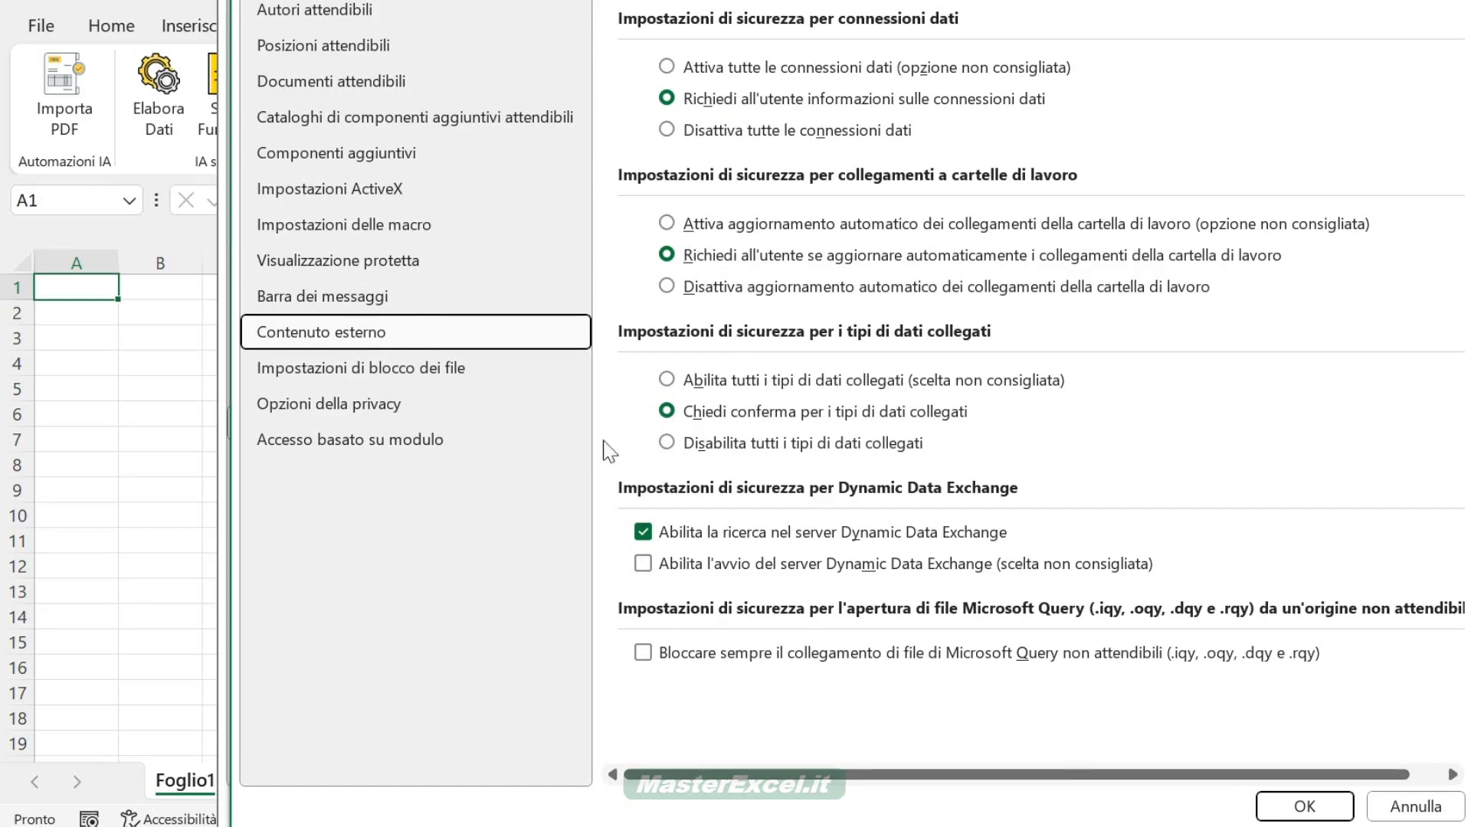
Review the file-type list in Impostazioni di blocco dei file, then close the Trust Center with OK
{"action": "left_click", "coordinate": [352, 369]}
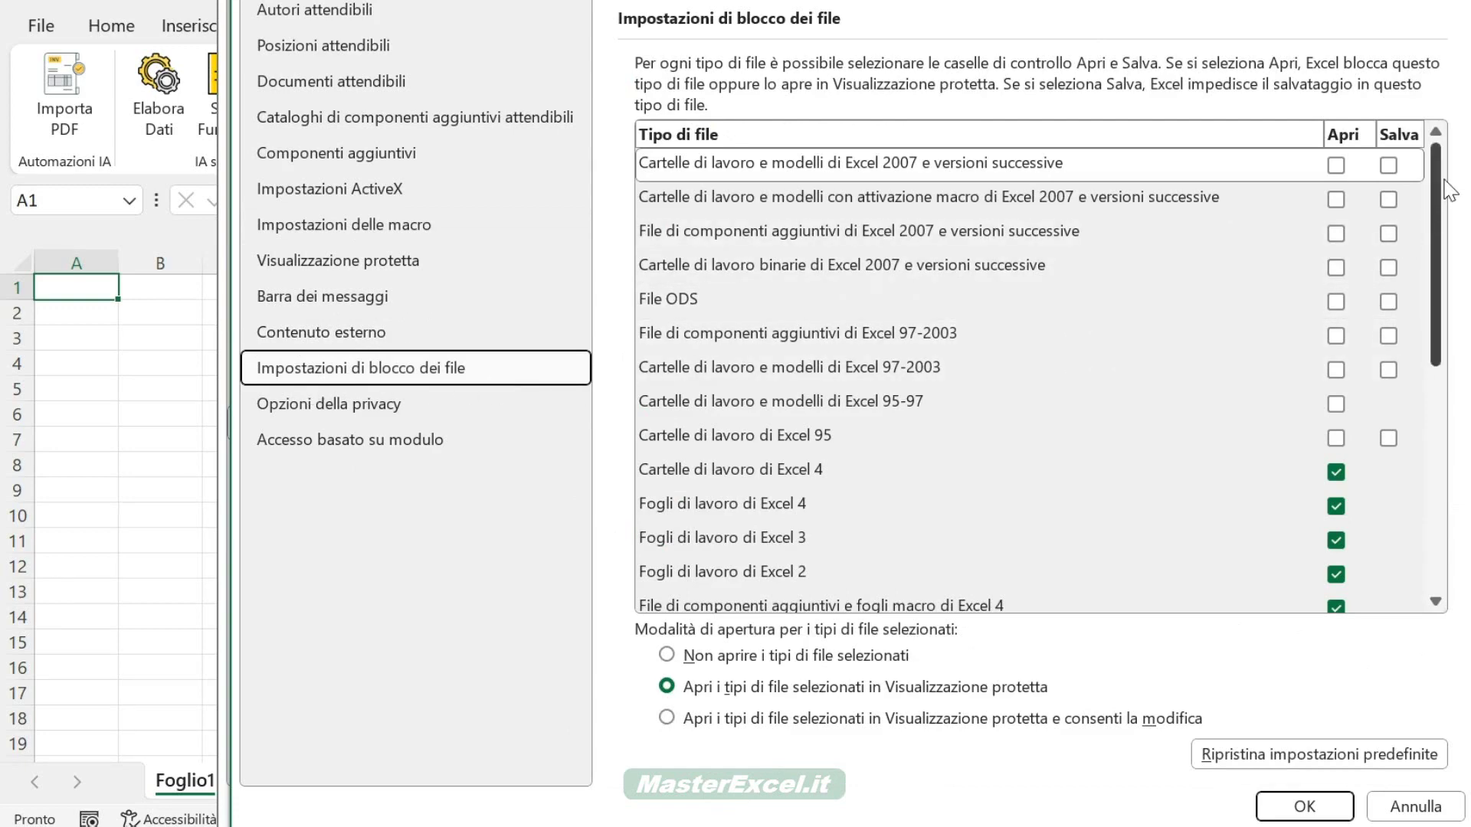
{"action": "scroll", "coordinate": [1451, 230], "scroll_direction": "down", "scroll_amount": 5}
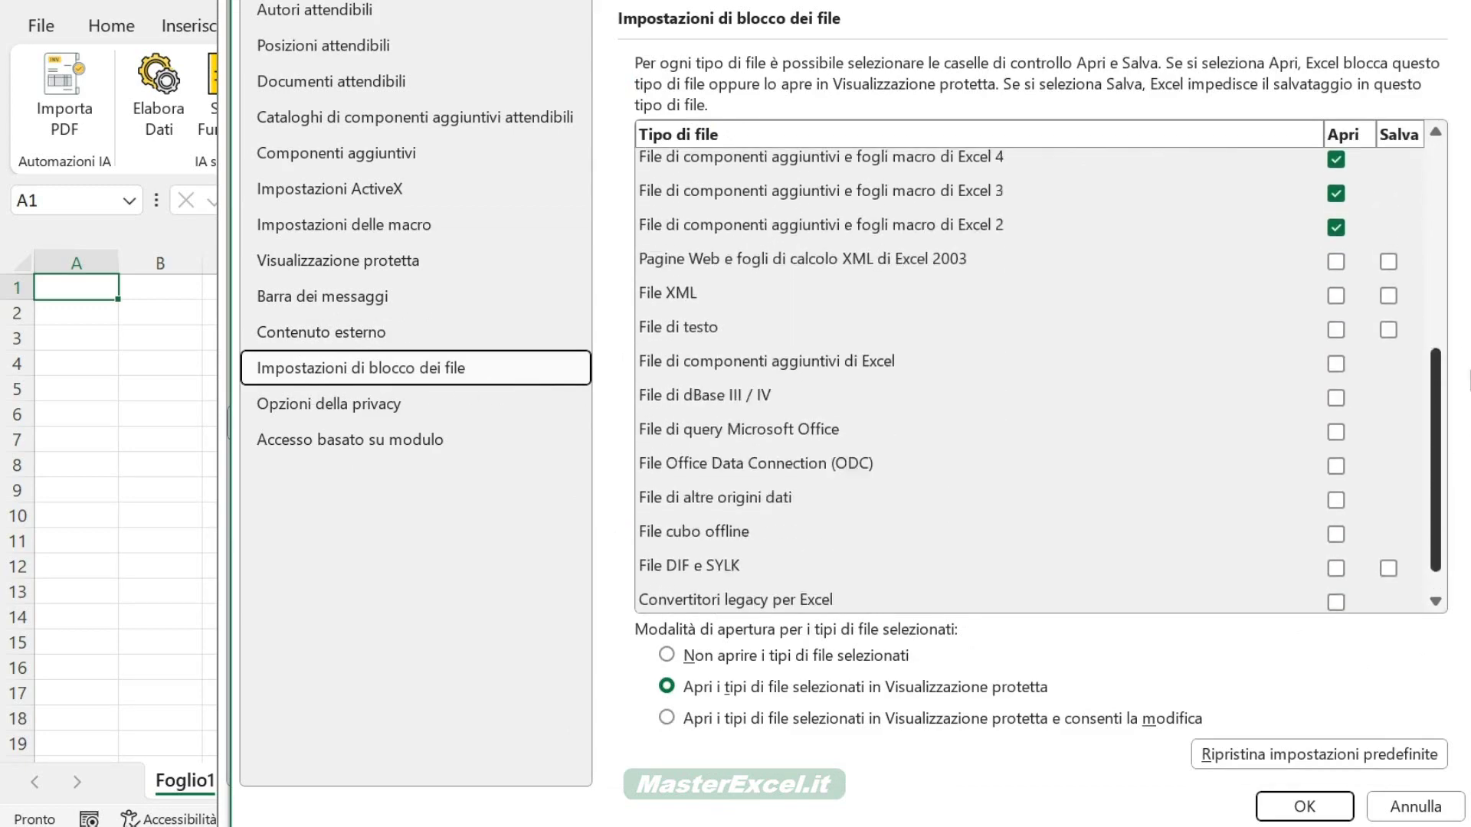
{"action": "scroll", "coordinate": [1357, 303], "scroll_direction": "up", "scroll_amount": 5}
{"action": "scroll", "coordinate": [1357, 303], "scroll_direction": "down", "scroll_amount": 5}
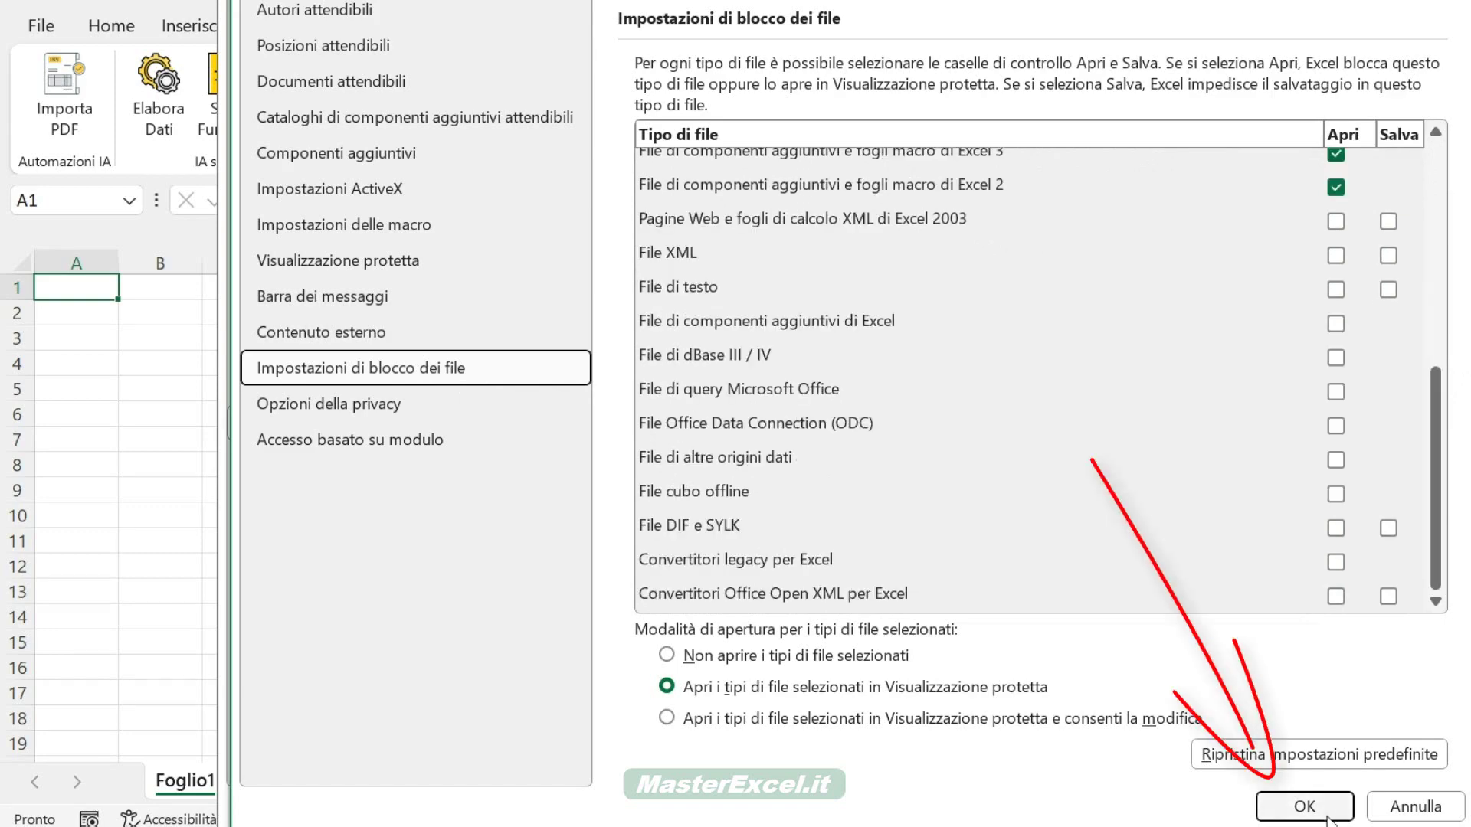
{"action": "left_click", "coordinate": [1323, 813]}
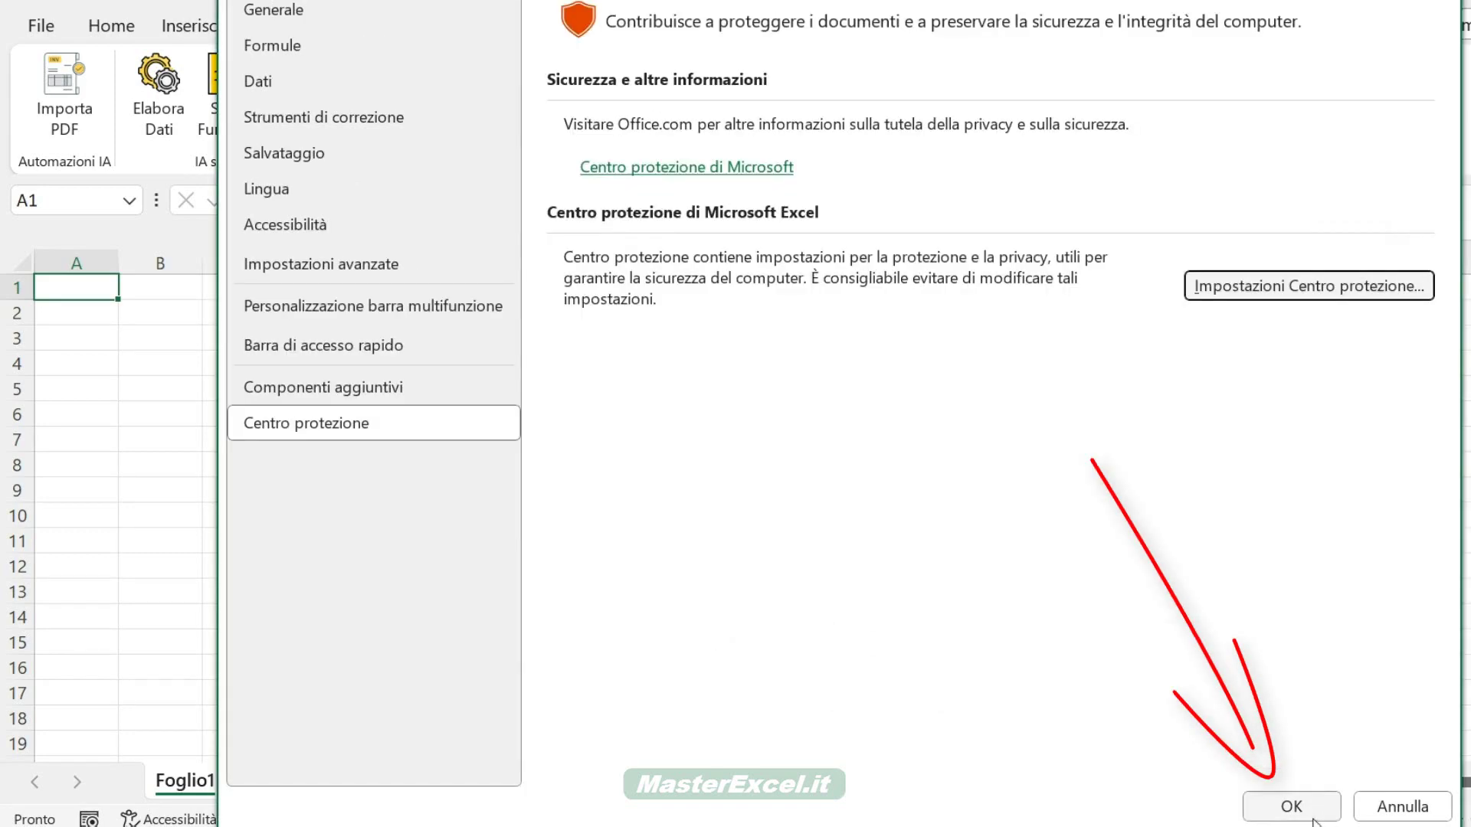
Close Opzioni di Excel with OK to return to the blank Foglio1 worksheet
{"action": "left_click", "coordinate": [1311, 816]}
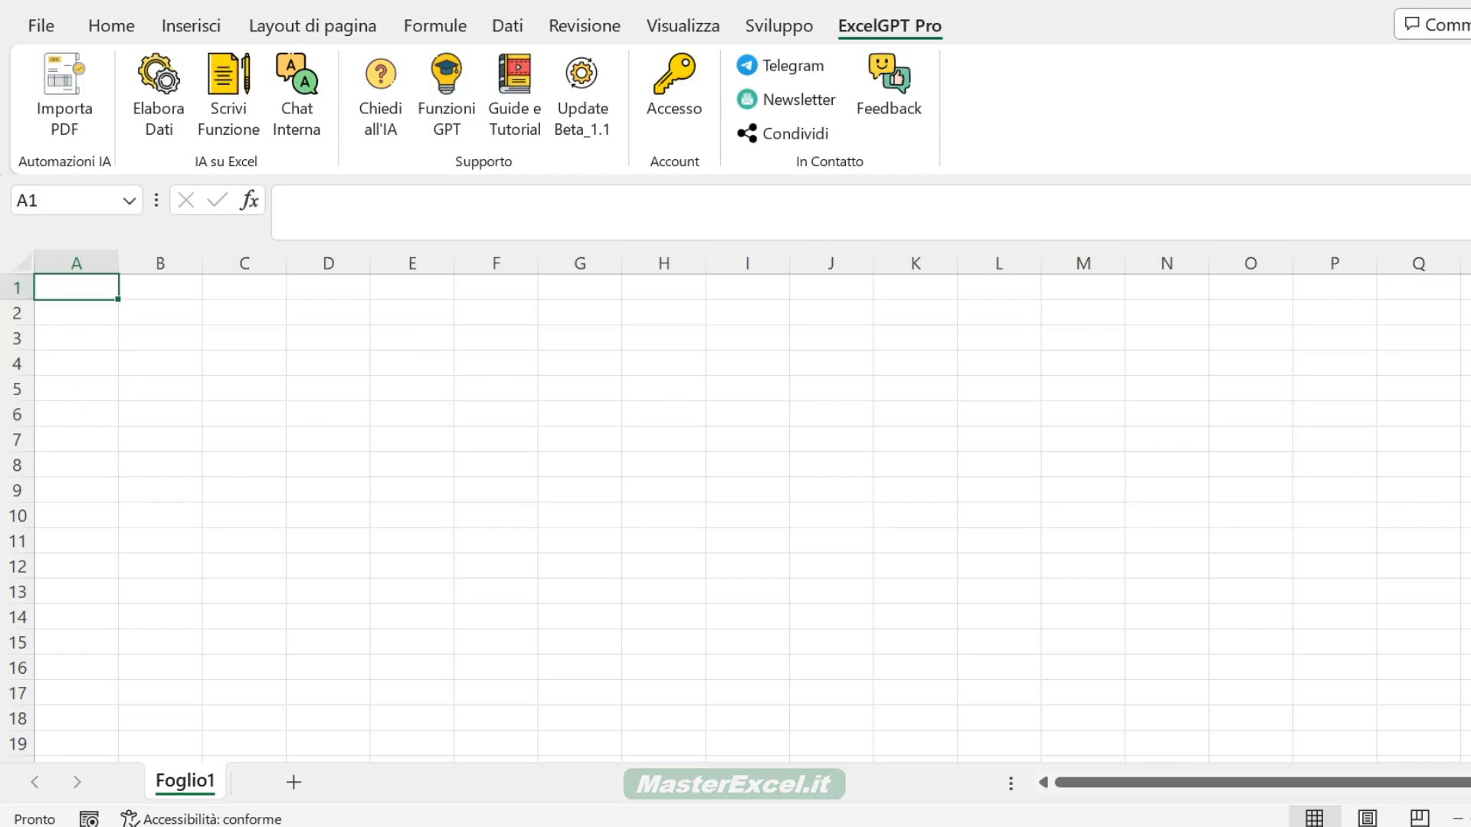
Show the File > Account page with Microsoft 365 Apps for business product details
{"action": "left_click", "coordinate": [42, 25]}
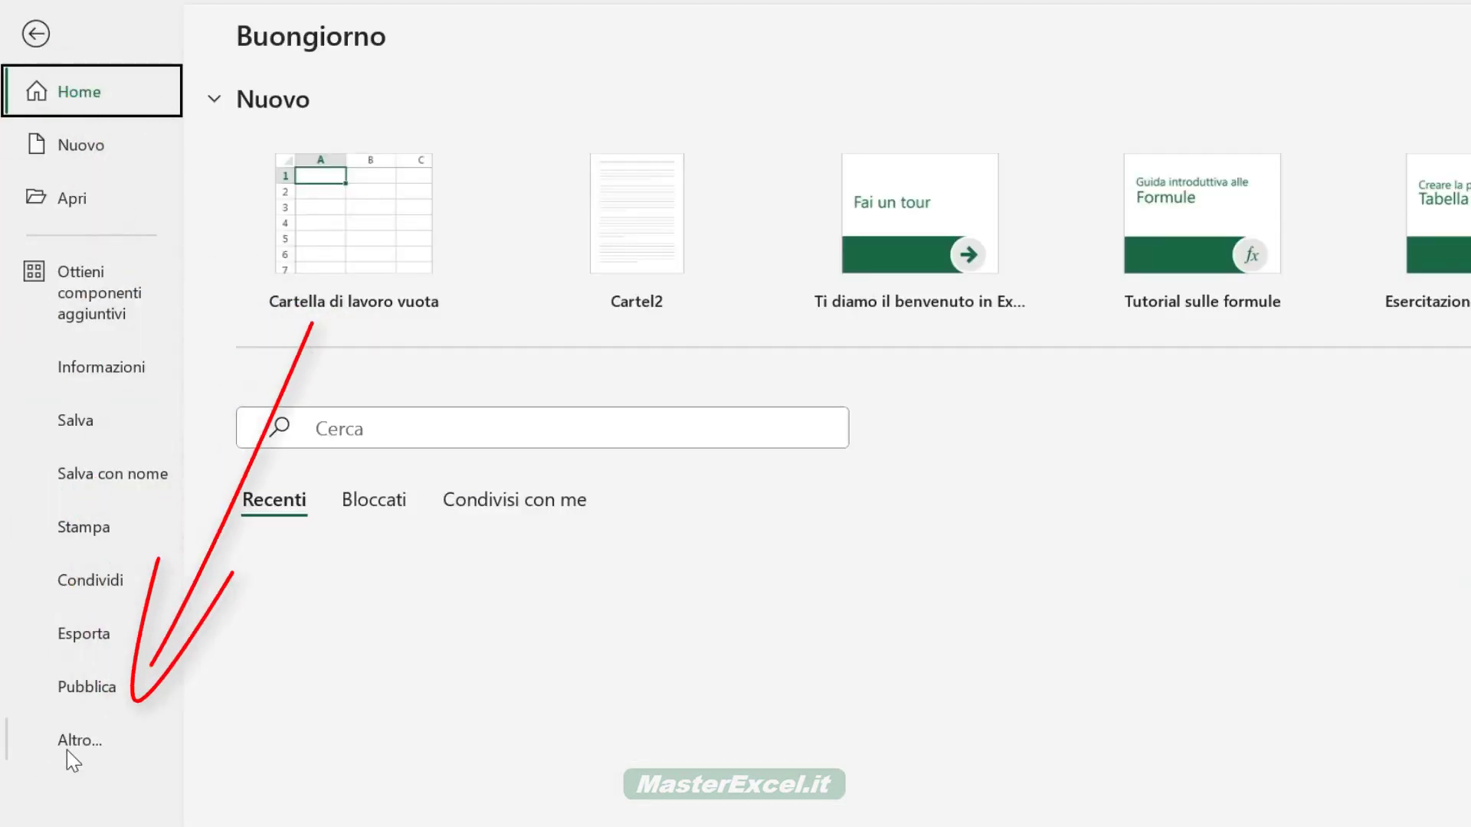
{"action": "left_click", "coordinate": [47, 747]}
{"action": "left_click", "coordinate": [228, 632]}
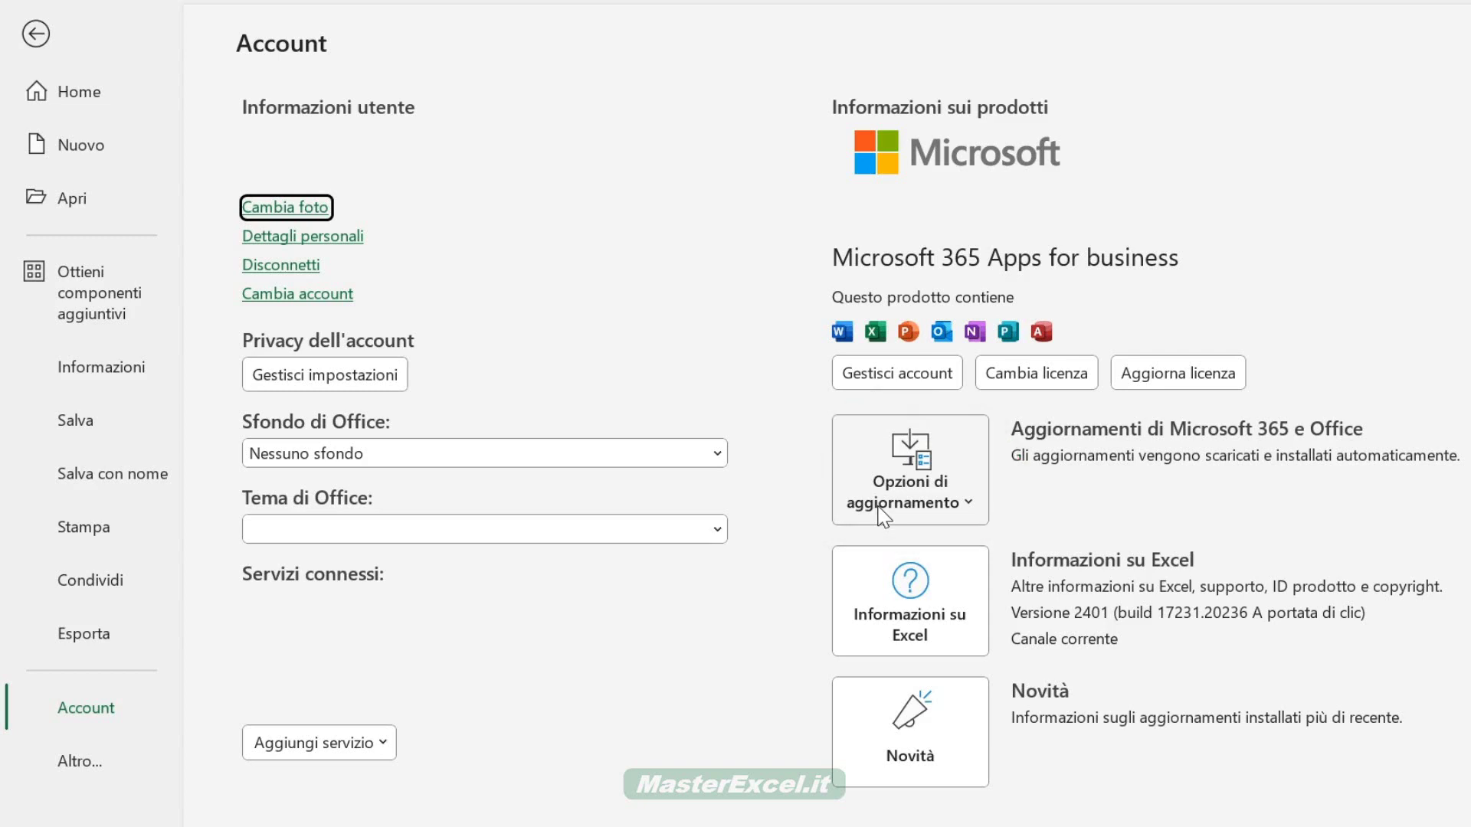
Check the Windows Update status under Settings > Aggiornamento e sicurezza
{"action": "key", "text": "super"}
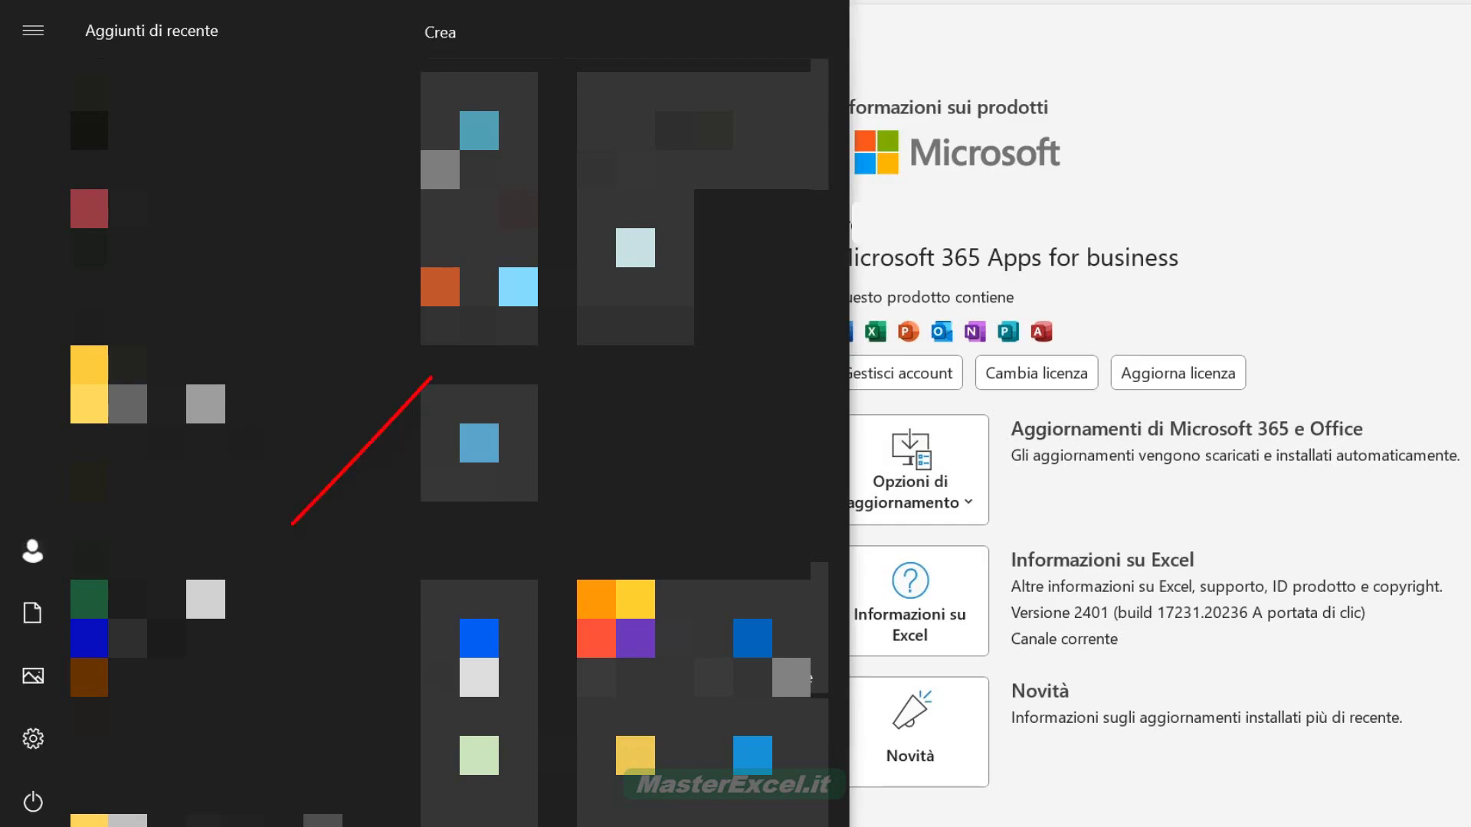
{"action": "left_click", "coordinate": [37, 728]}
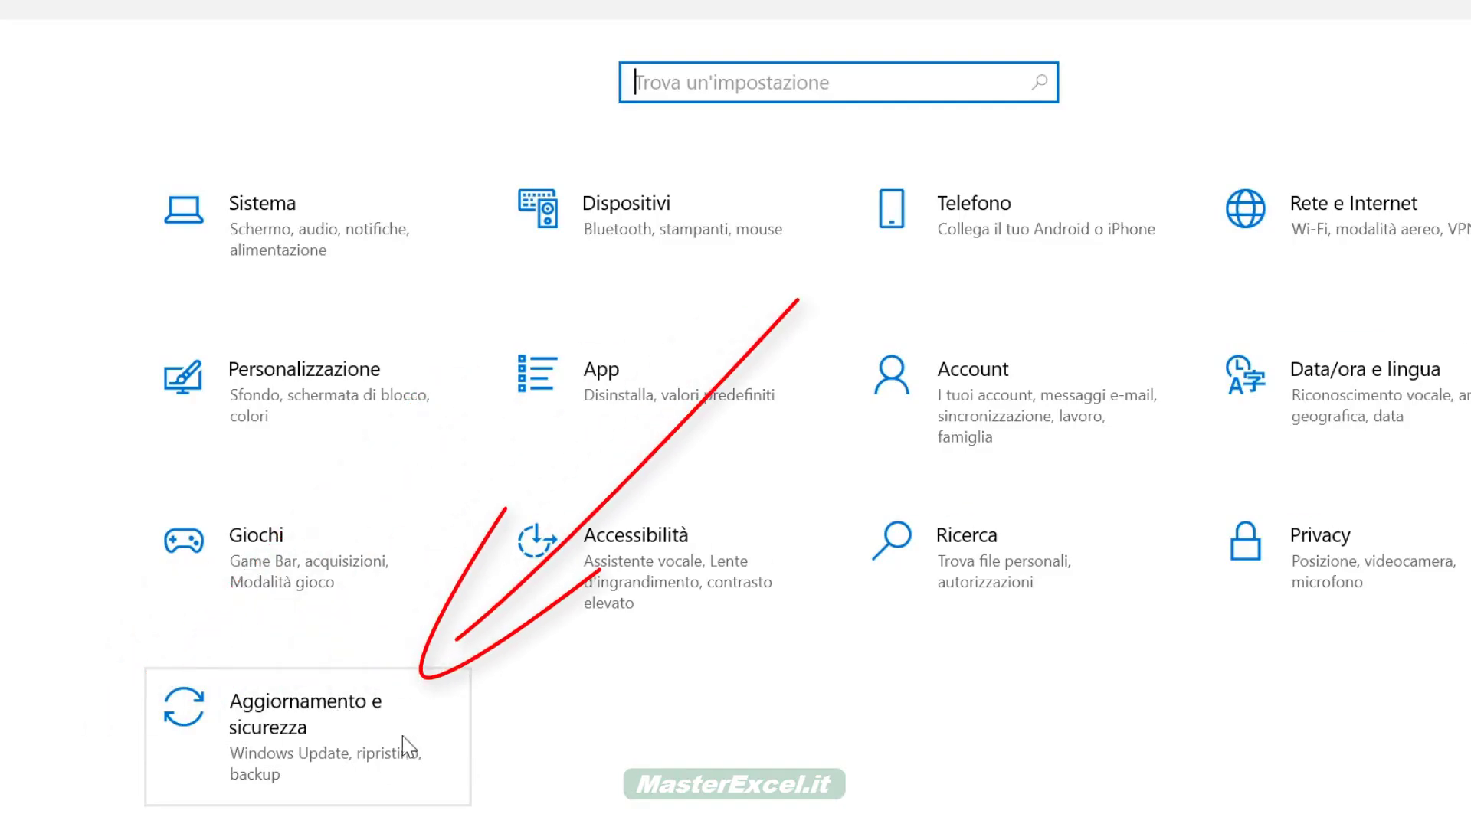
{"action": "left_click", "coordinate": [300, 728]}
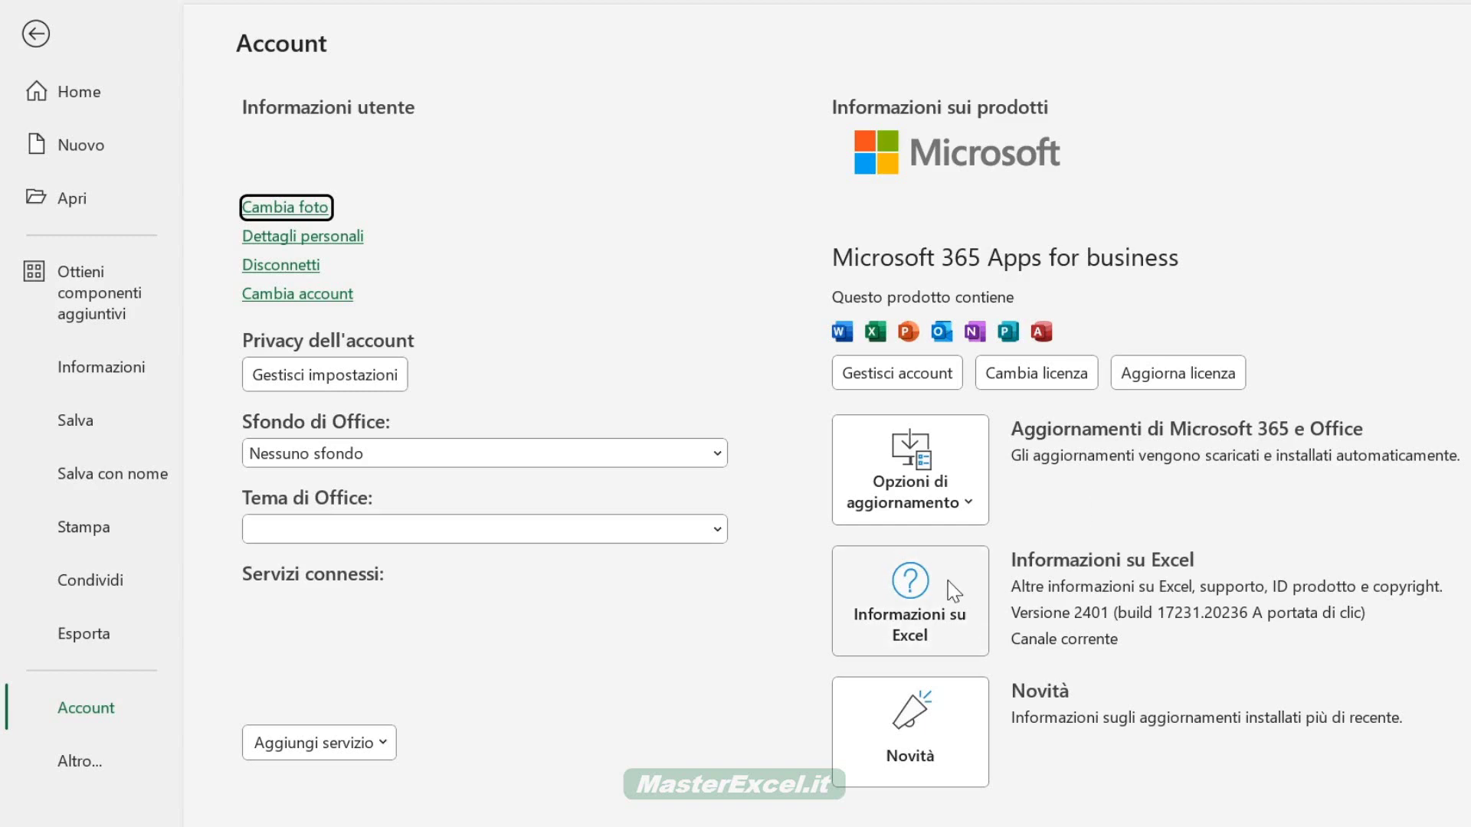
Open Informazioni su Excel to confirm the 64-bit version 2401 build
{"action": "left_click", "coordinate": [938, 622]}
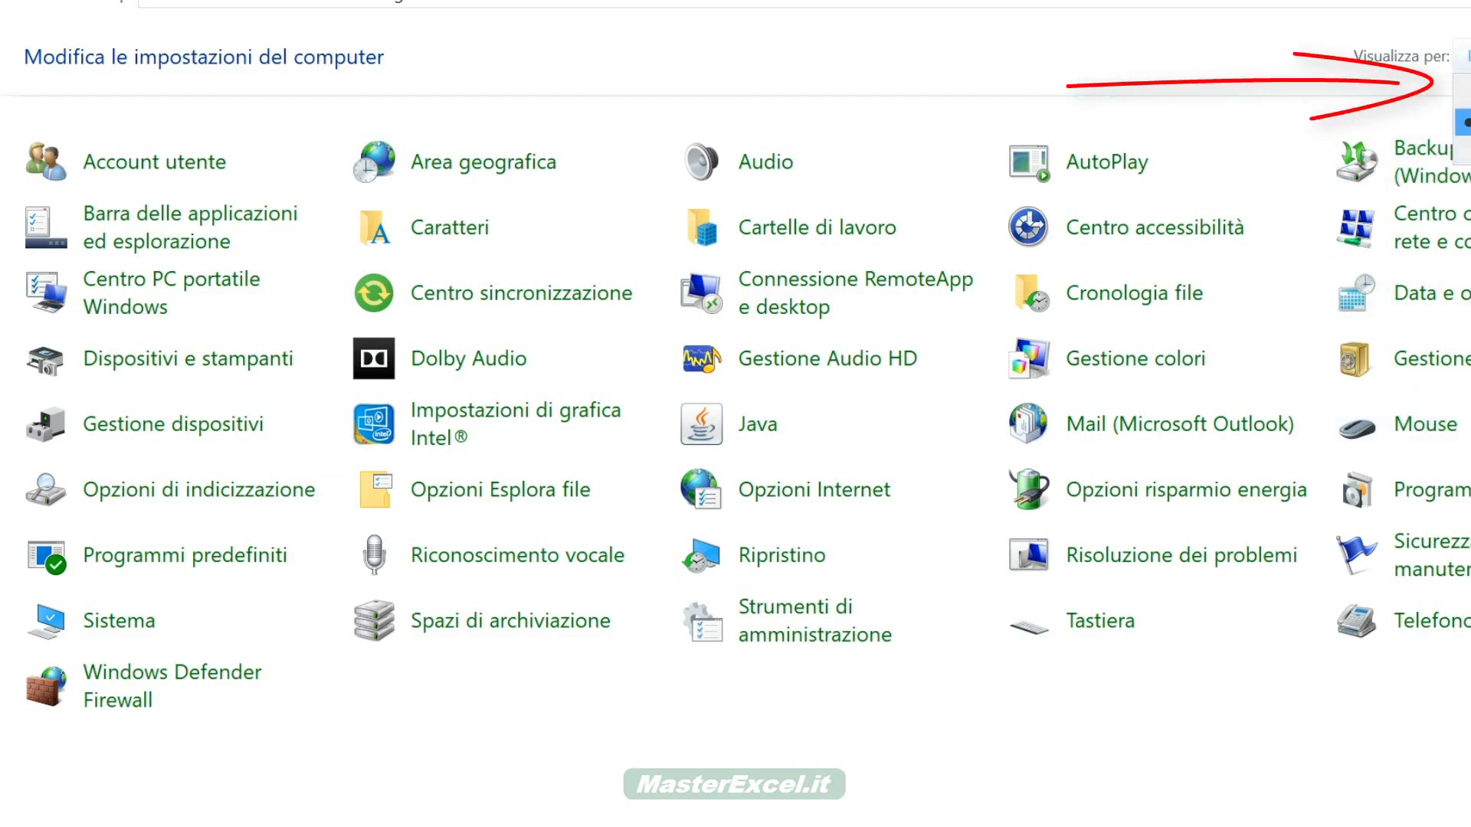
Open Control Panel's Sistema page and highlight '64 bit' in the Tipo sistema field
{"action": "left_click", "coordinate": [1271, 98]}
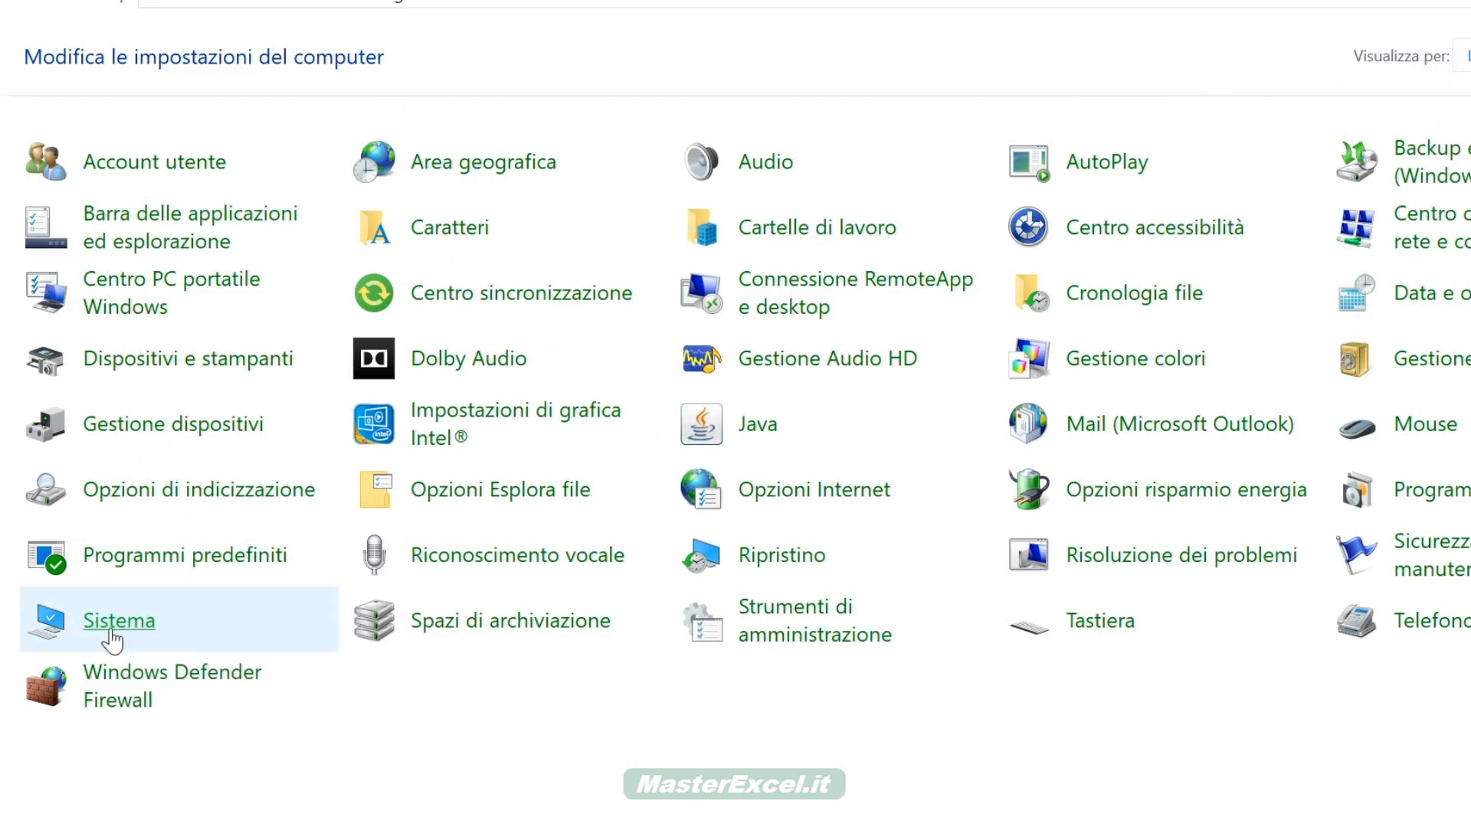
{"action": "left_click", "coordinate": [108, 639]}
{"action": "left_click_drag", "start_coordinate": [862, 551], "coordinate": [916, 550]}
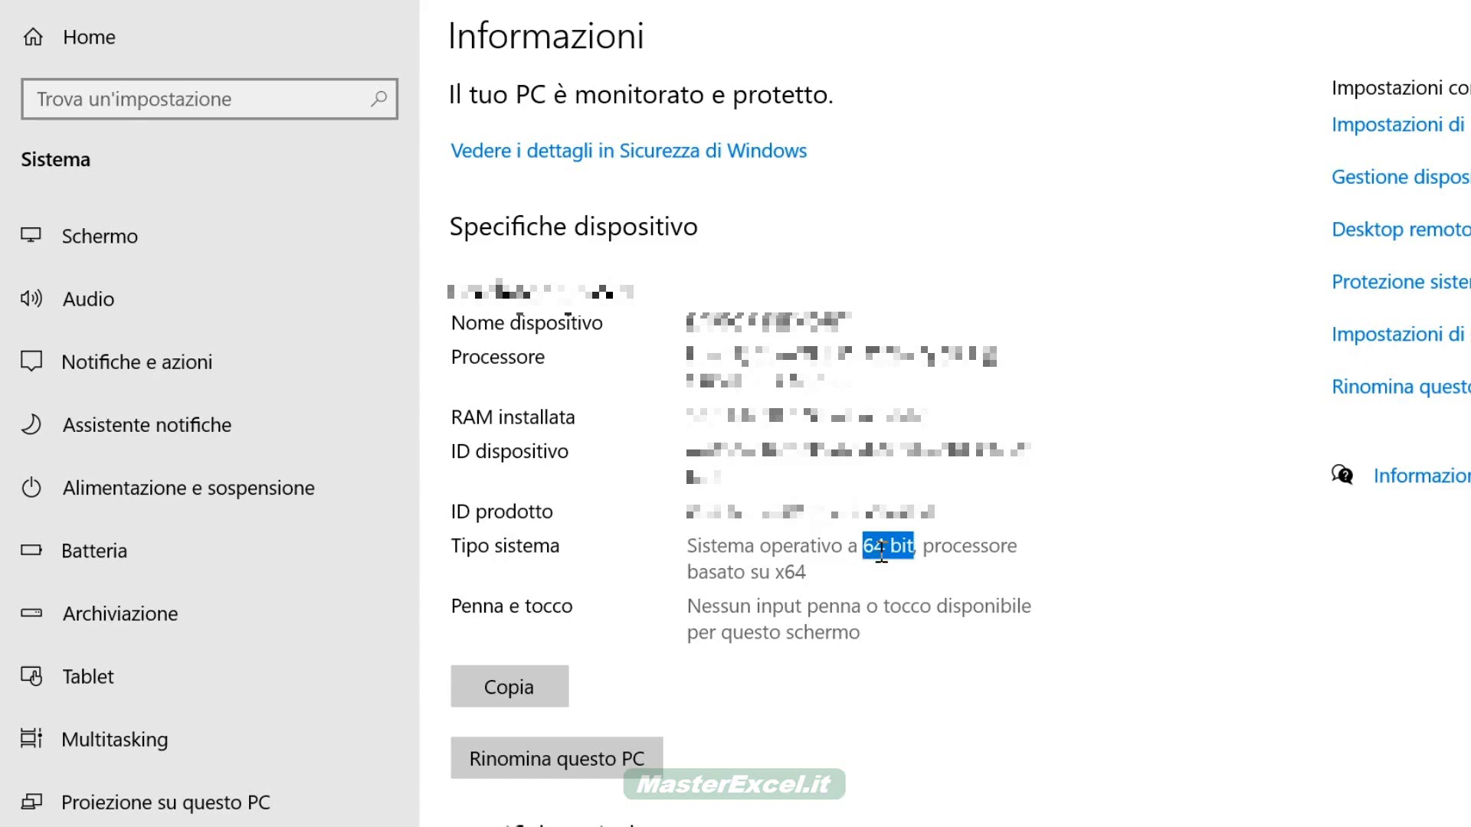
{"action": "double_click", "coordinate": [875, 545]}
{"action": "left_click", "coordinate": [772, 565]}
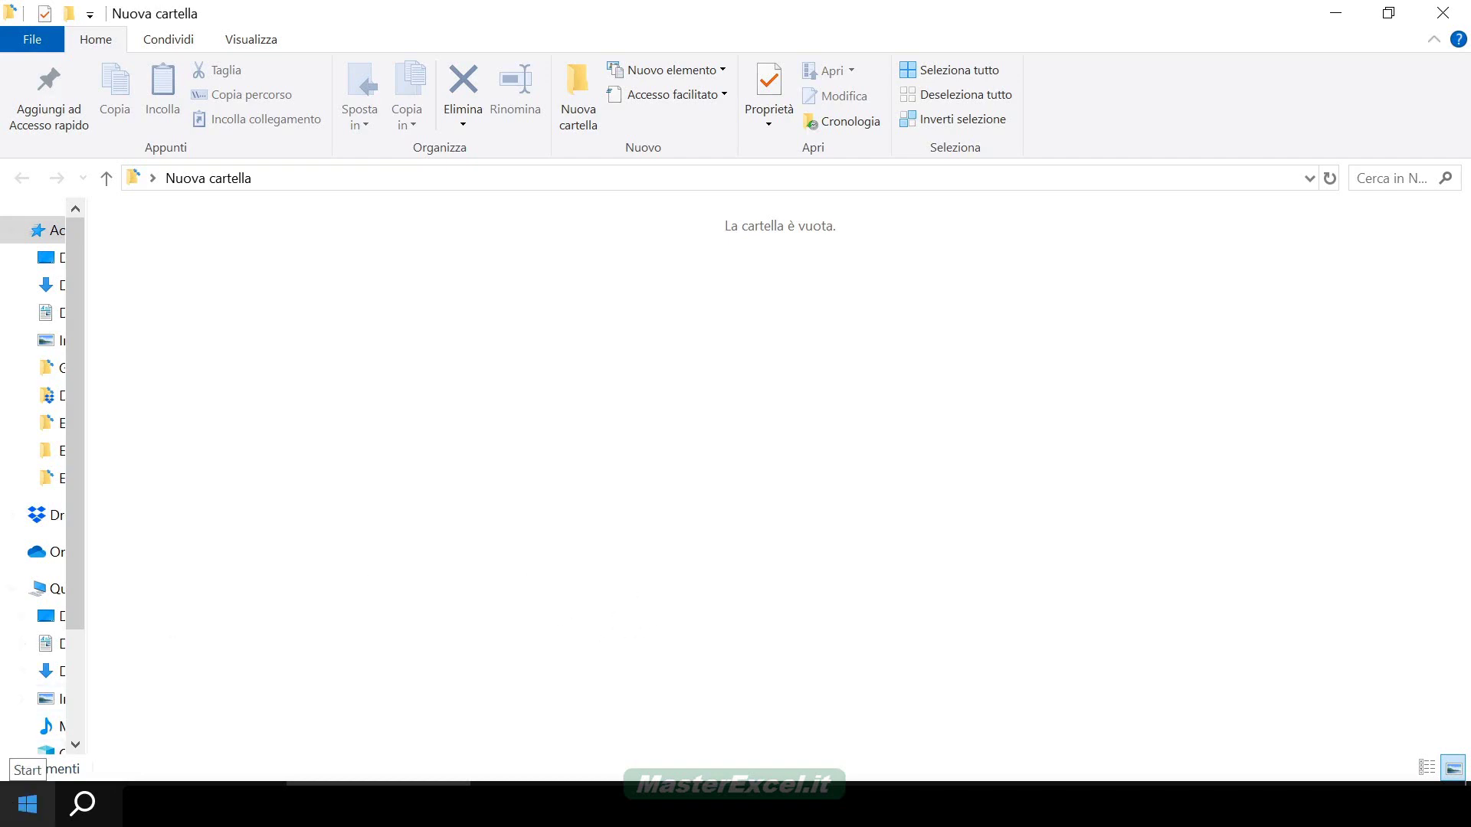
Launch Excel as administrator from its Start menu tile
{"action": "left_click", "coordinate": [27, 818]}
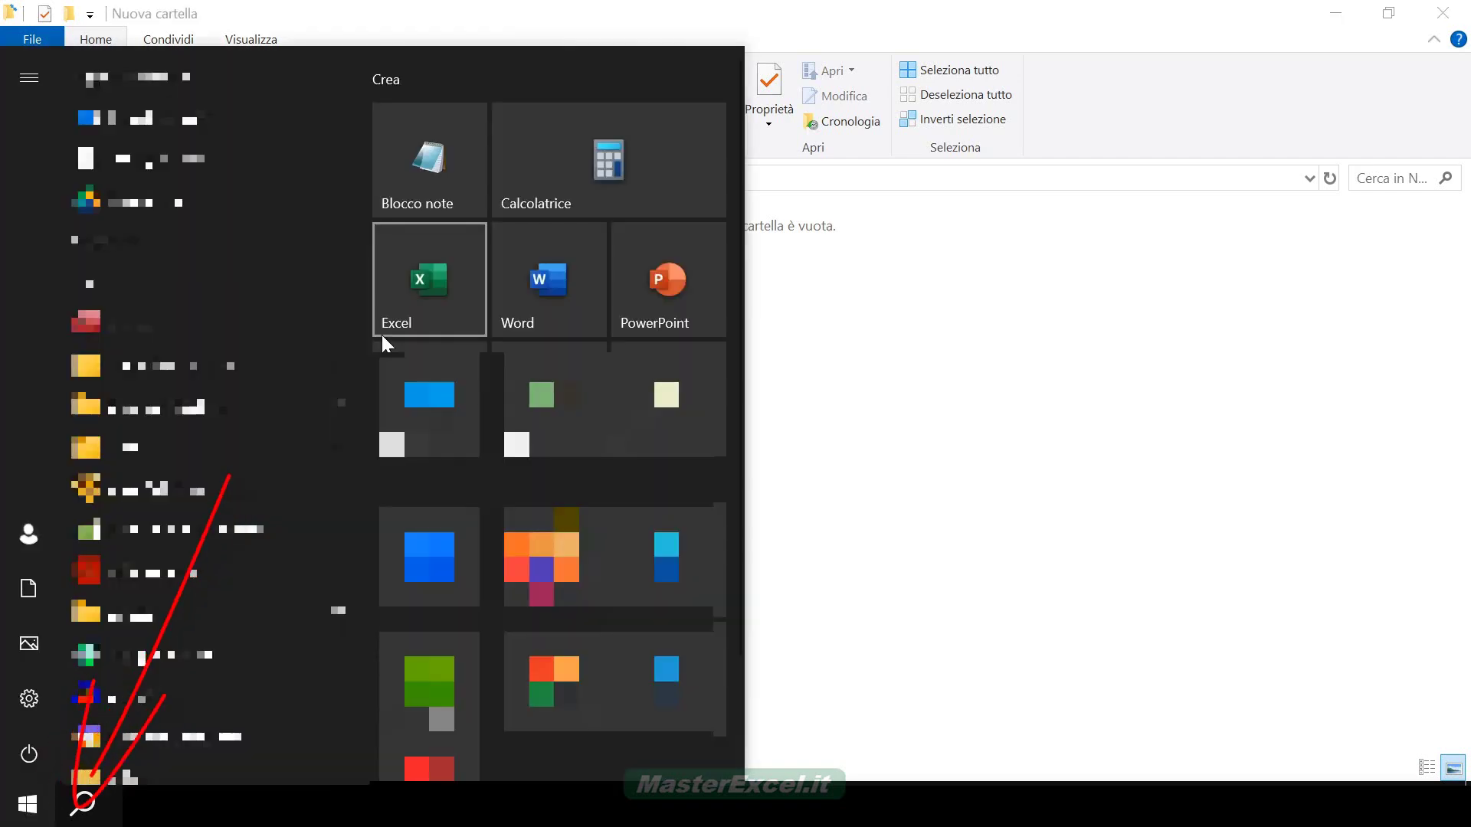
{"action": "right_click", "coordinate": [418, 296]}
{"action": "mouse_move", "coordinate": [506, 101]}
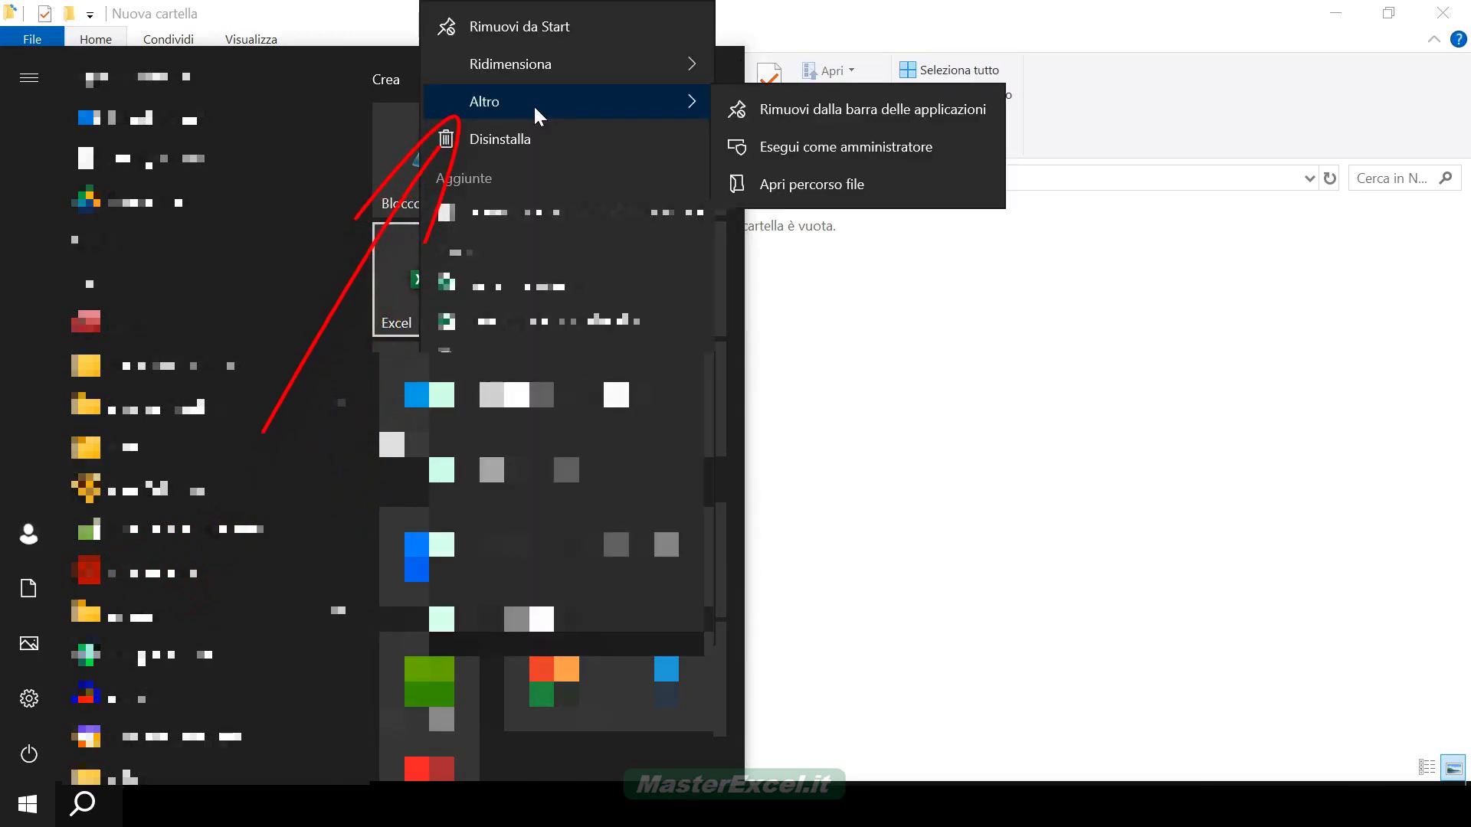
{"action": "left_click", "coordinate": [814, 146]}
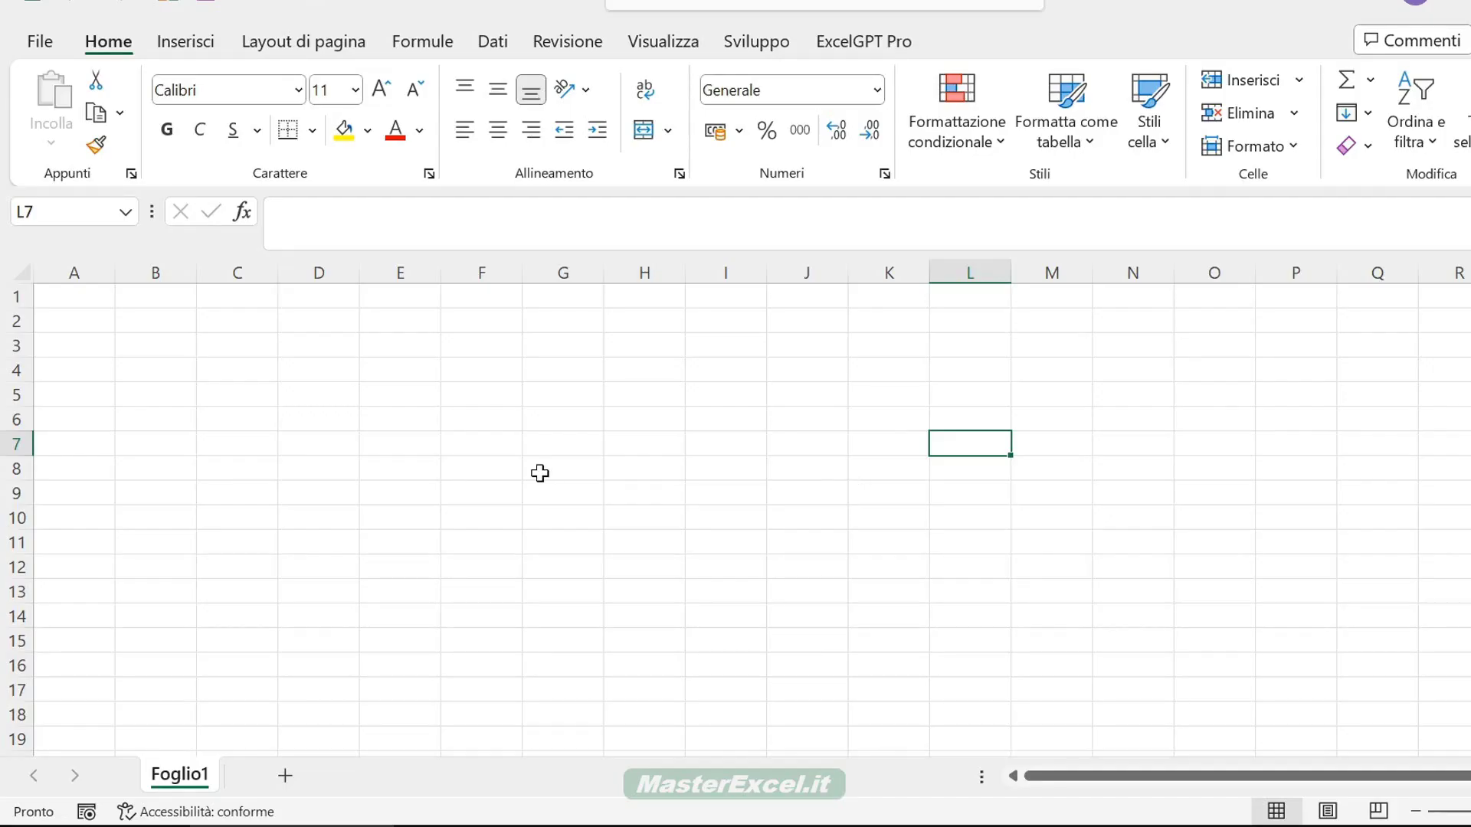
Open File > Apri and bring up the Open dialog to view file-opening options
{"action": "left_click", "coordinate": [44, 43]}
{"action": "left_click", "coordinate": [69, 214]}
{"action": "left_click", "coordinate": [291, 637]}
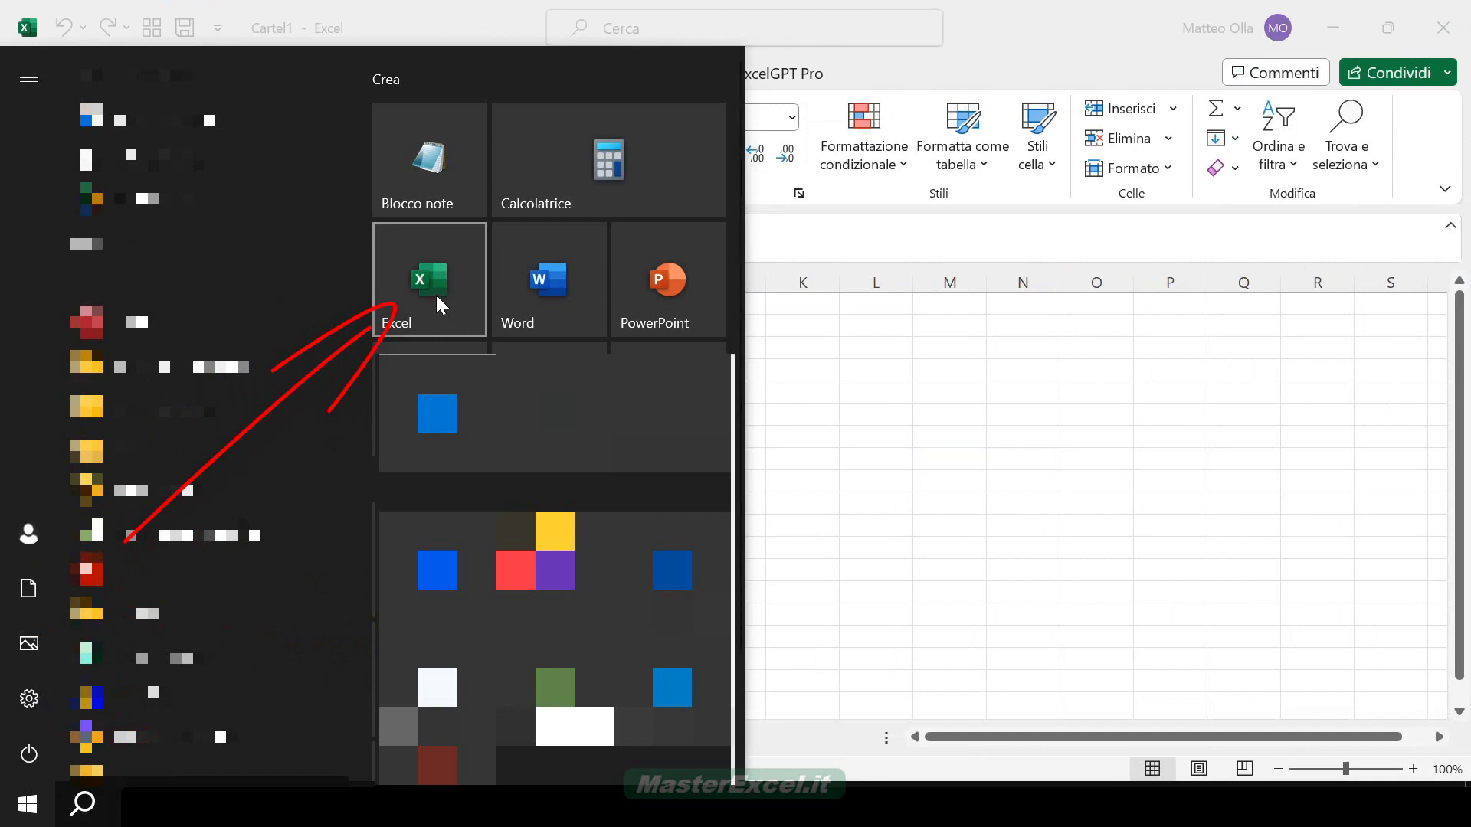
Follow the Excel shortcut's properties to the Office16 folder containing EXCEL.EXE
{"action": "right_click", "coordinate": [417, 280]}
{"action": "mouse_move", "coordinate": [483, 101]}
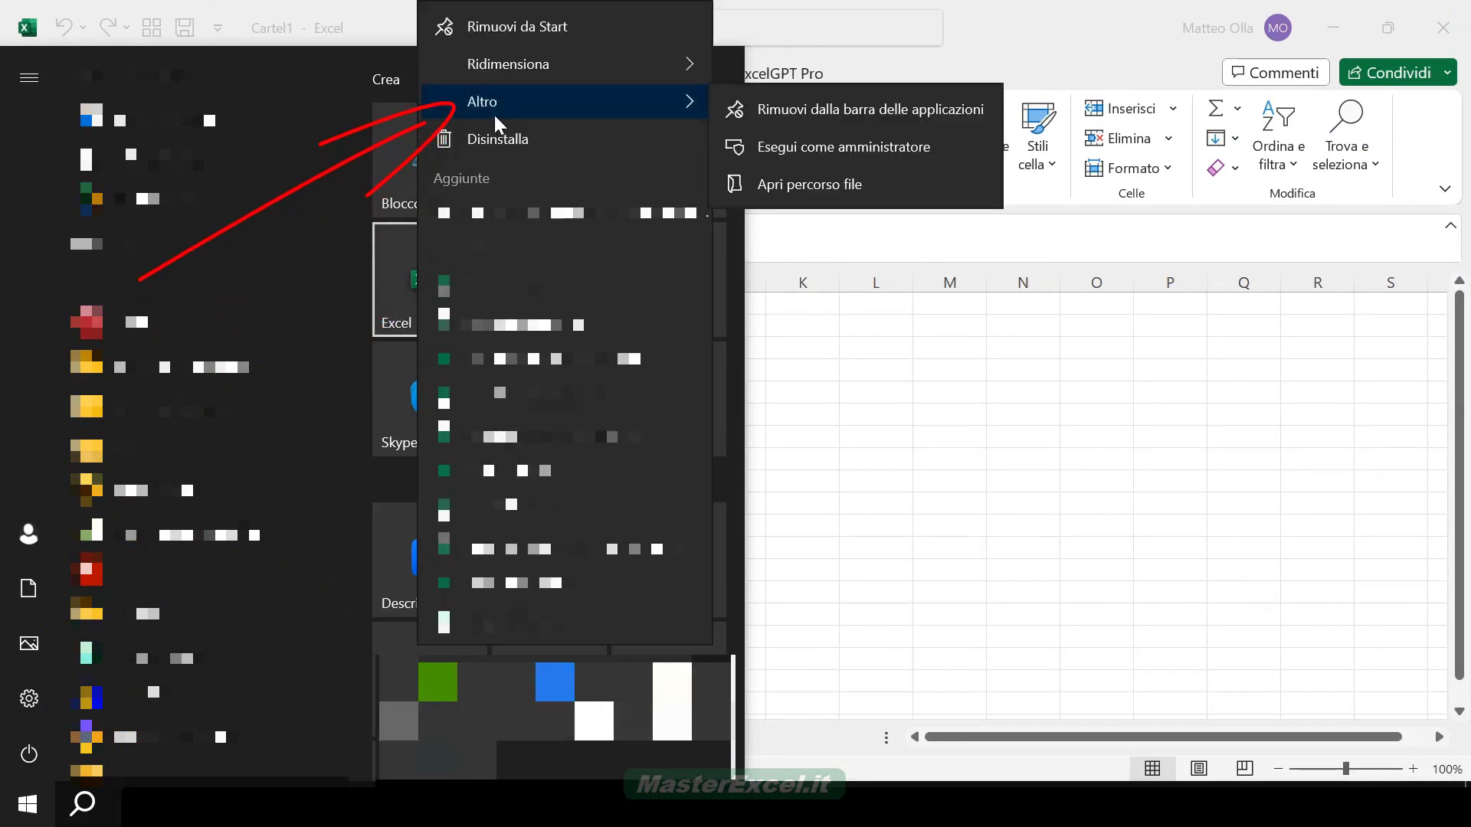
{"action": "left_click", "coordinate": [772, 185]}
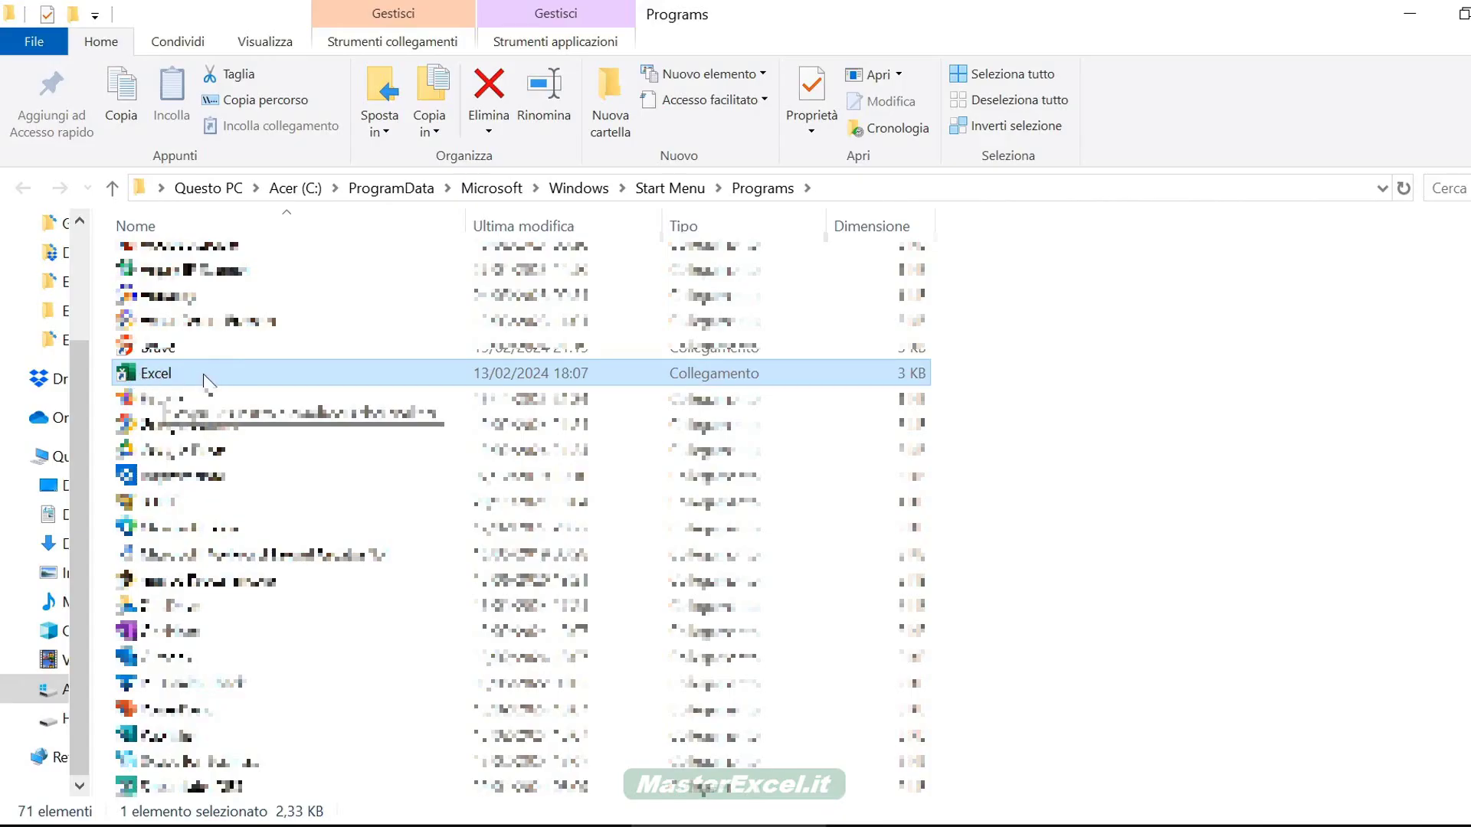
{"action": "double_click", "coordinate": [169, 374]}
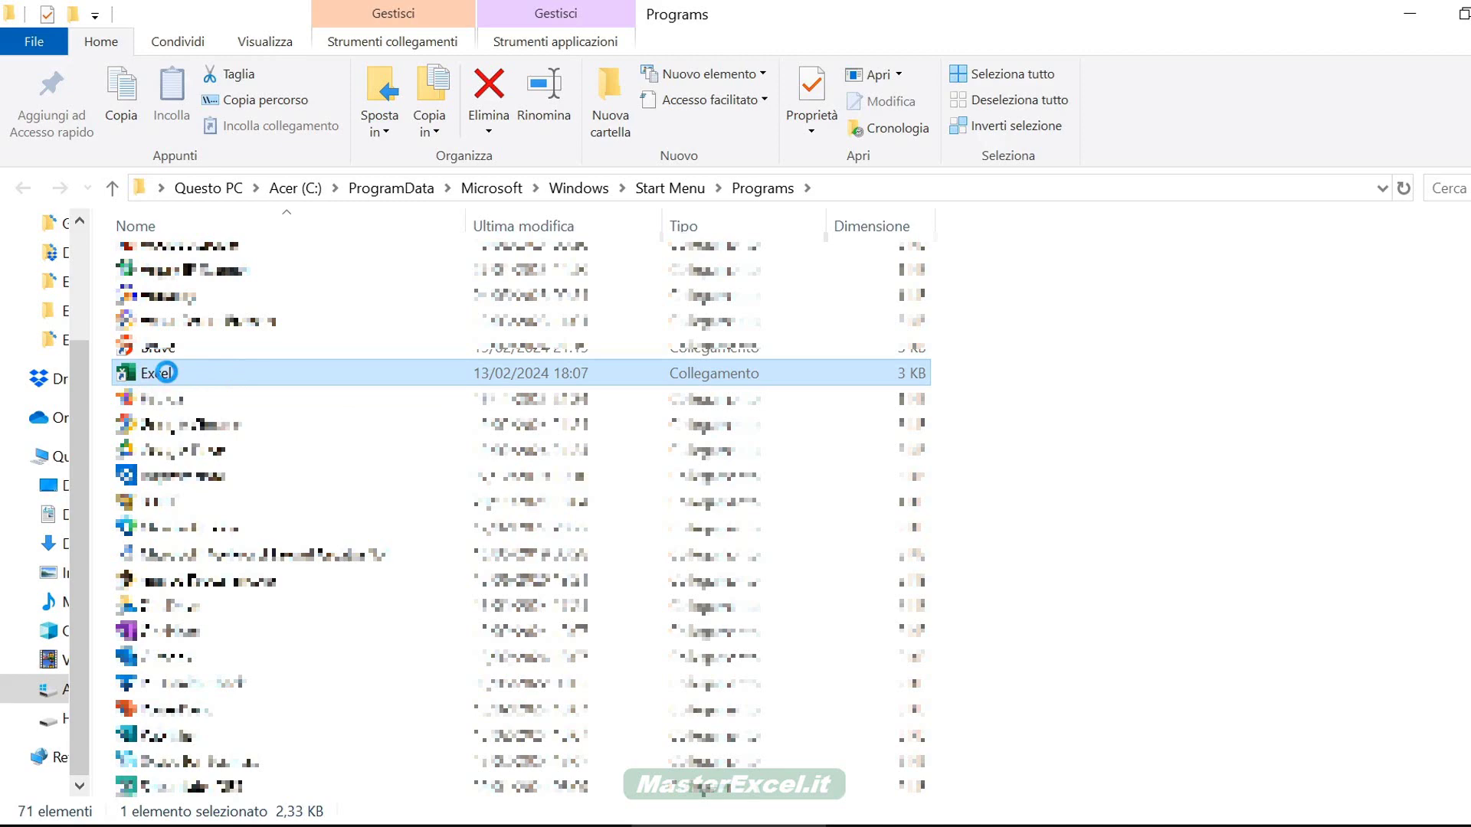
{"action": "right_click", "coordinate": [166, 372]}
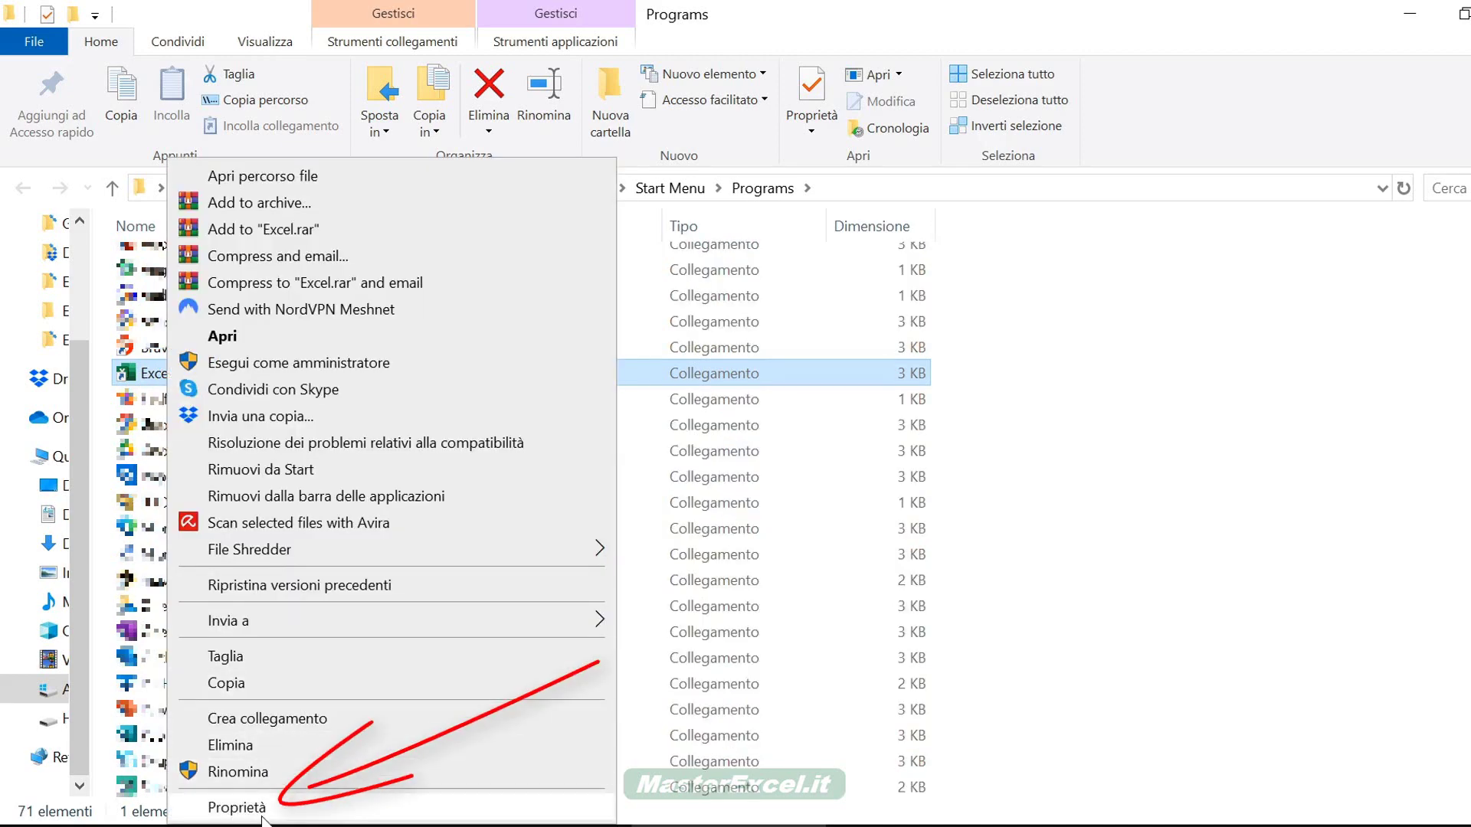
{"action": "left_click", "coordinate": [238, 807]}
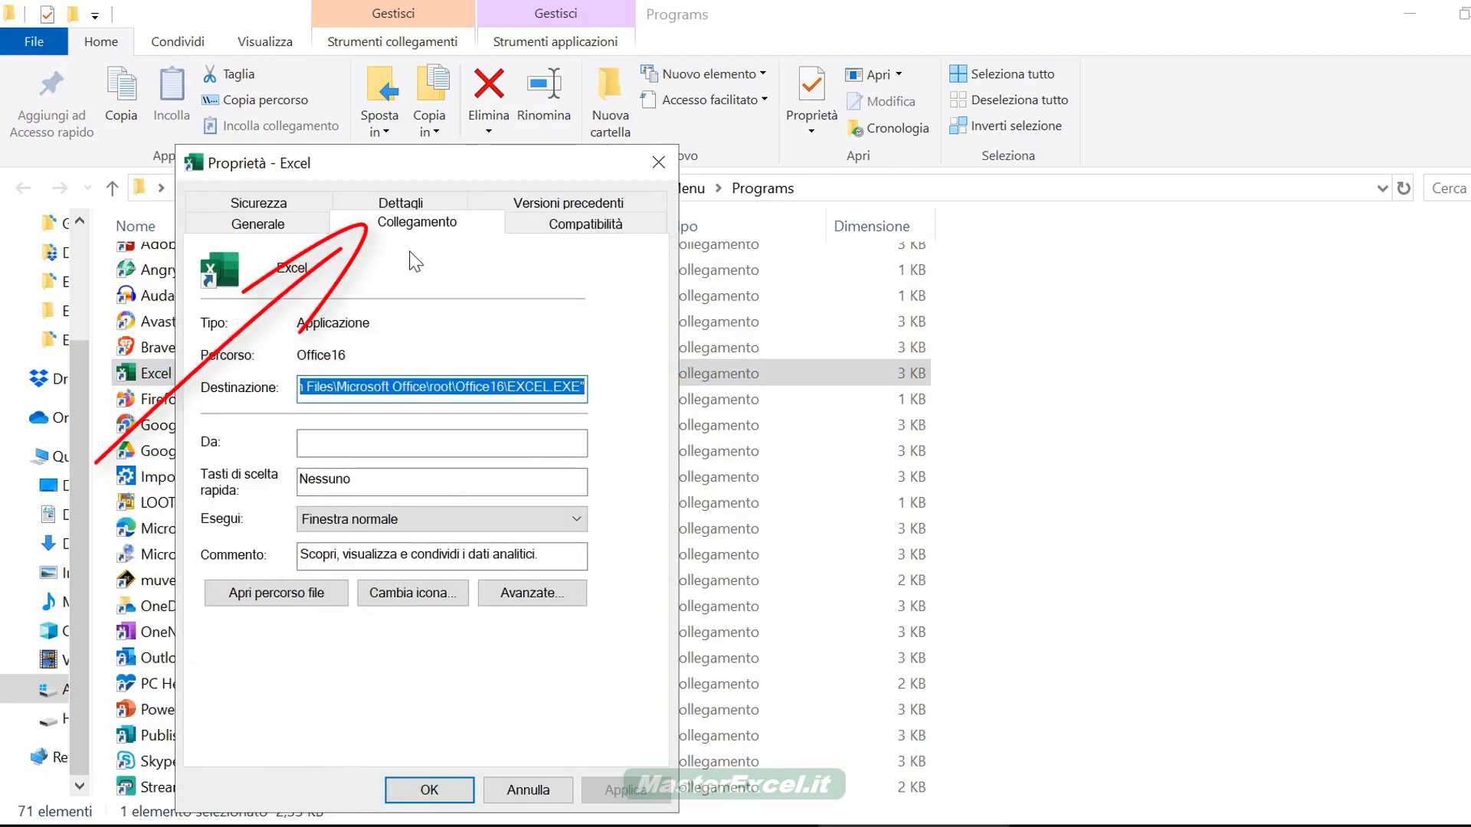
{"action": "left_click", "coordinate": [278, 594]}
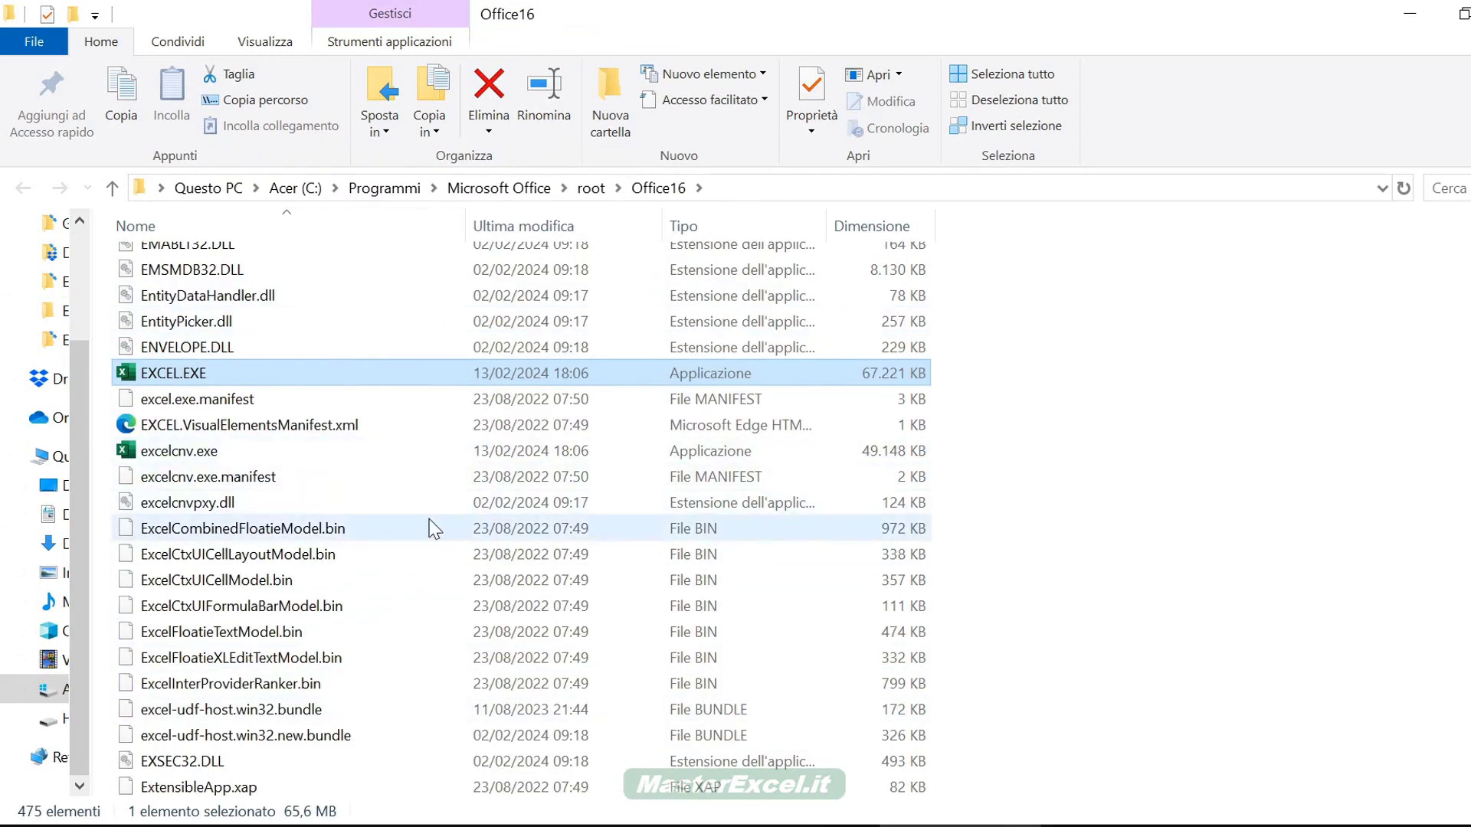
Check Esegui come amministratore in EXCEL.EXE's Compatibilità properties so it always runs elevated
{"action": "double_click", "coordinate": [176, 372]}
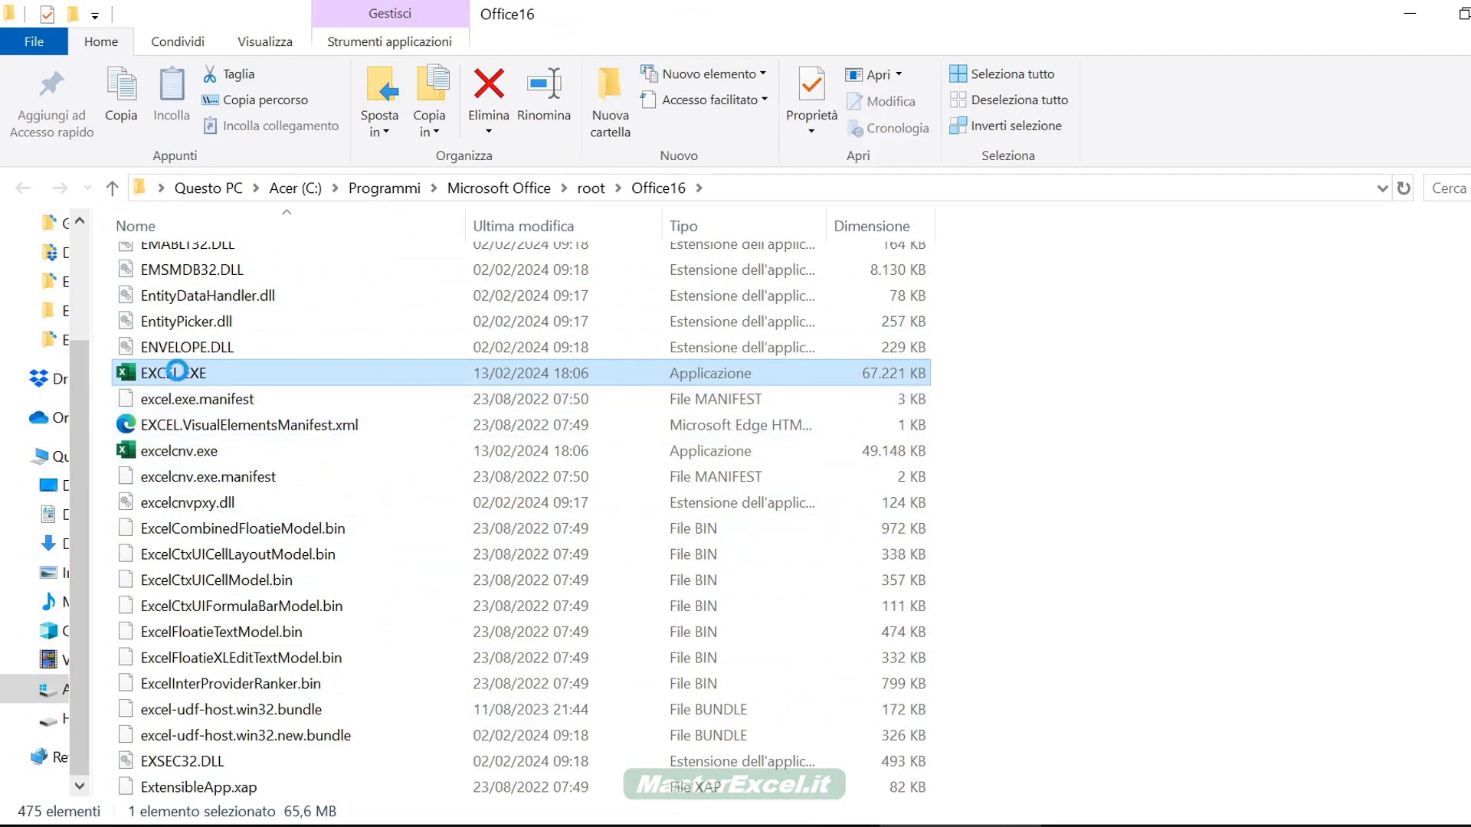
{"action": "right_click", "coordinate": [176, 372]}
{"action": "left_click", "coordinate": [222, 803]}
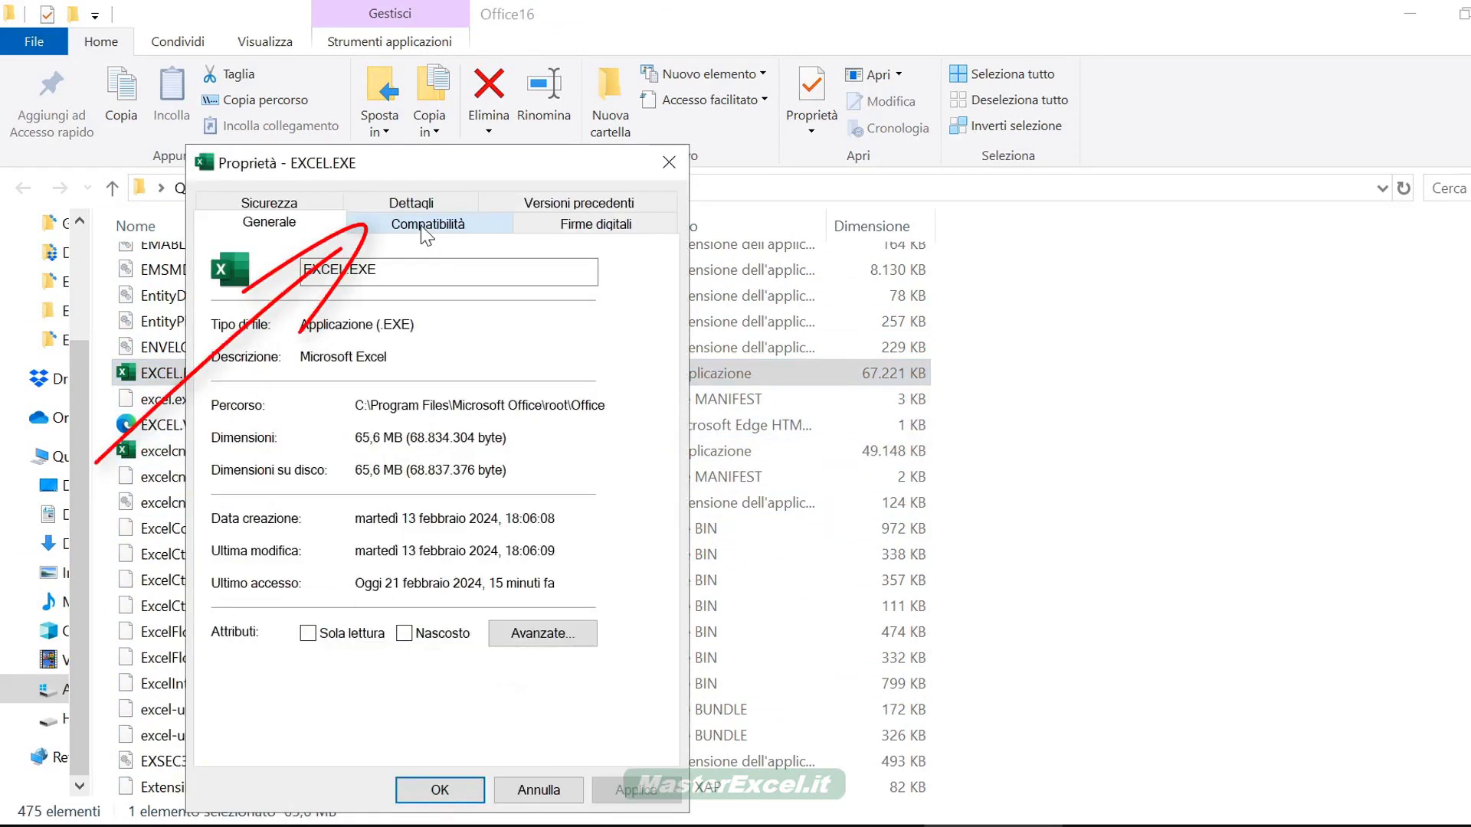
{"action": "left_click", "coordinate": [425, 230]}
{"action": "left_click", "coordinate": [243, 619]}
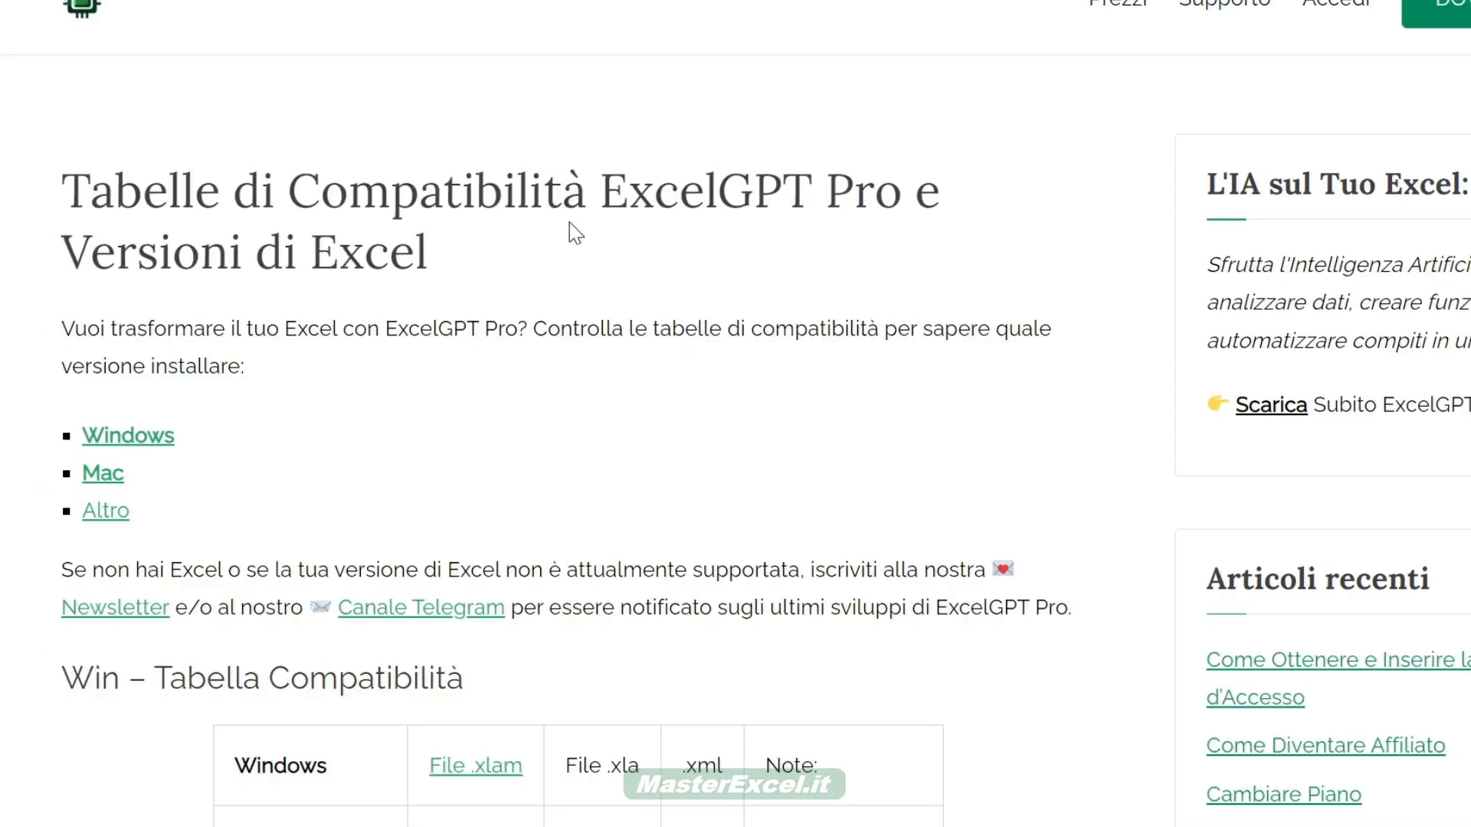
{"action": "left_click_drag", "start_coordinate": [62, 187], "coordinate": [587, 192]}
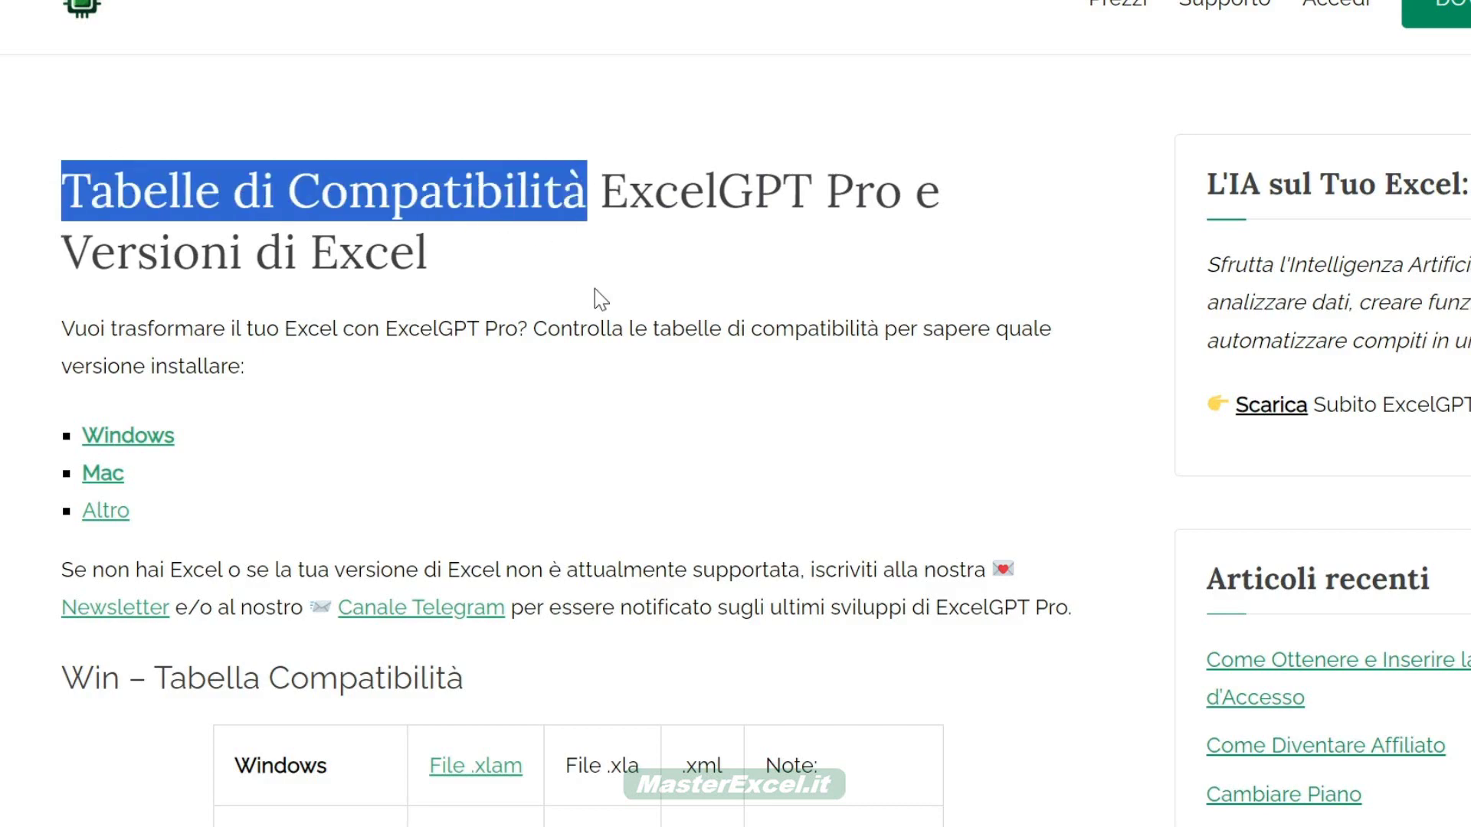
{"action": "scroll", "coordinate": [594, 288], "scroll_direction": "down", "scroll_amount": 3}
{"action": "scroll", "coordinate": [594, 288], "scroll_direction": "down", "scroll_amount": 3}
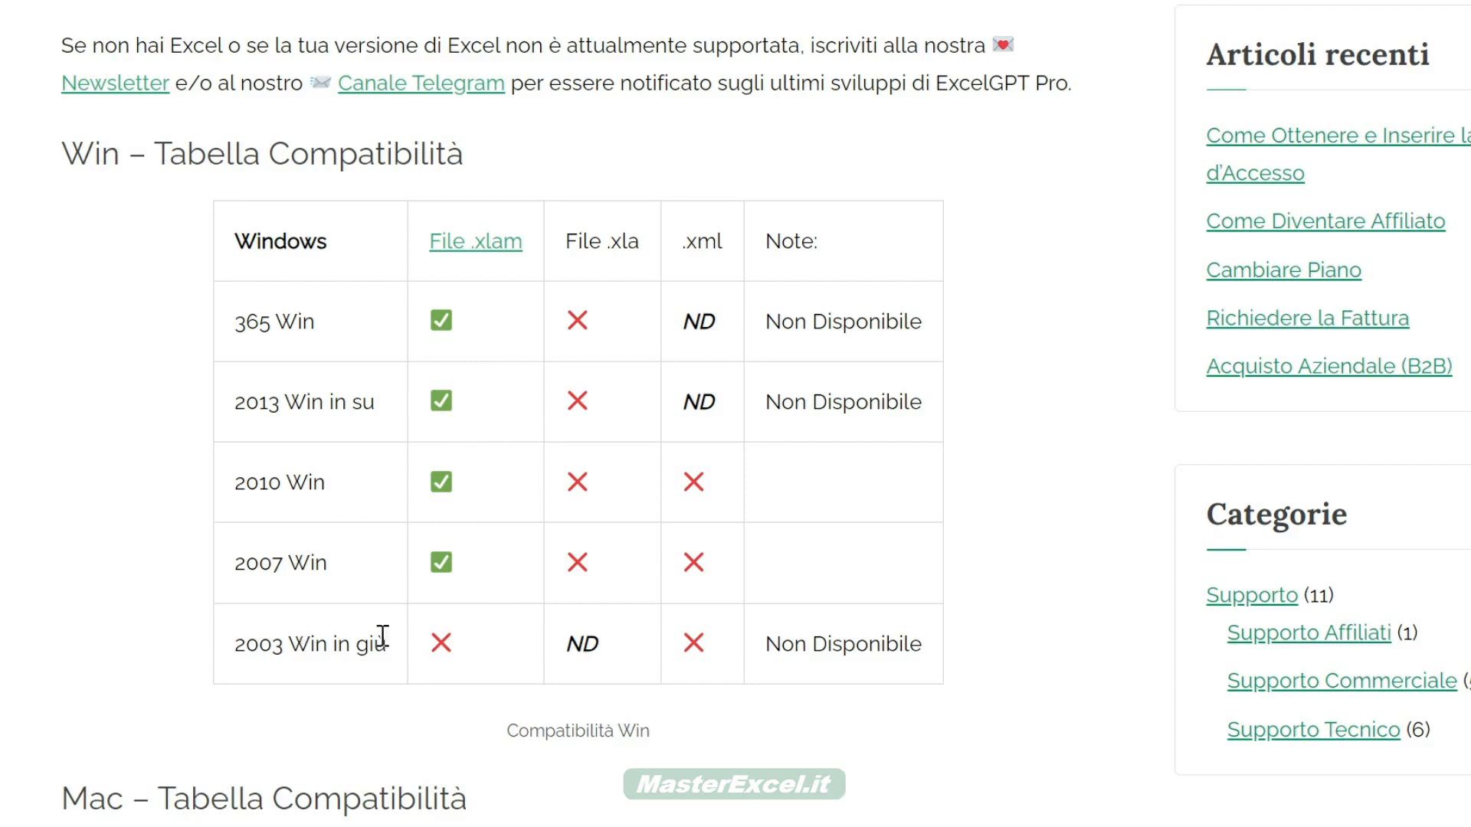
{"action": "scroll", "coordinate": [66, 520], "scroll_direction": "down", "scroll_amount": 3}
{"action": "scroll", "coordinate": [67, 511], "scroll_direction": "down", "scroll_amount": 6}
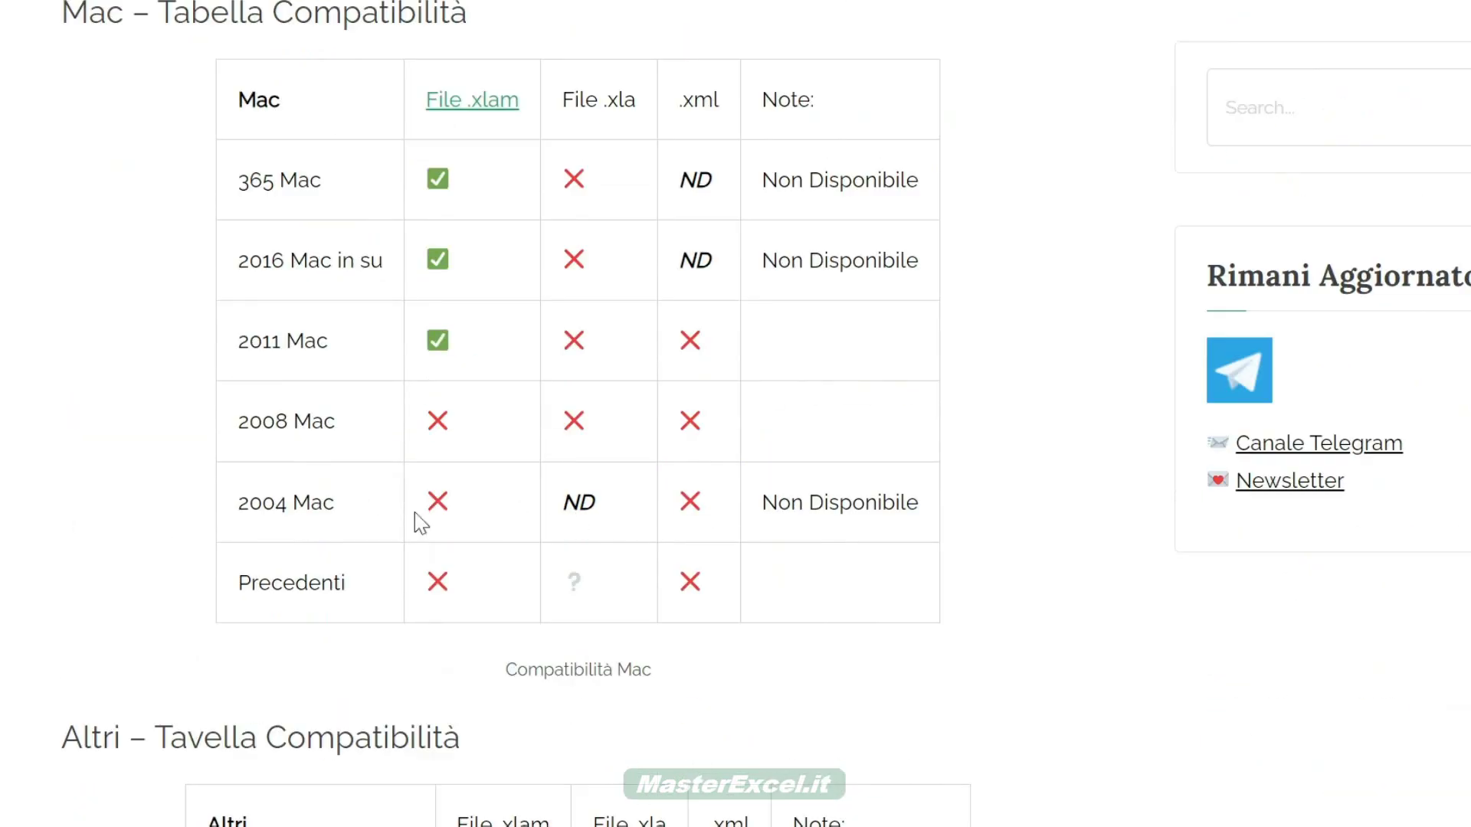
{"action": "scroll", "coordinate": [415, 520], "scroll_direction": "down", "scroll_amount": 10}
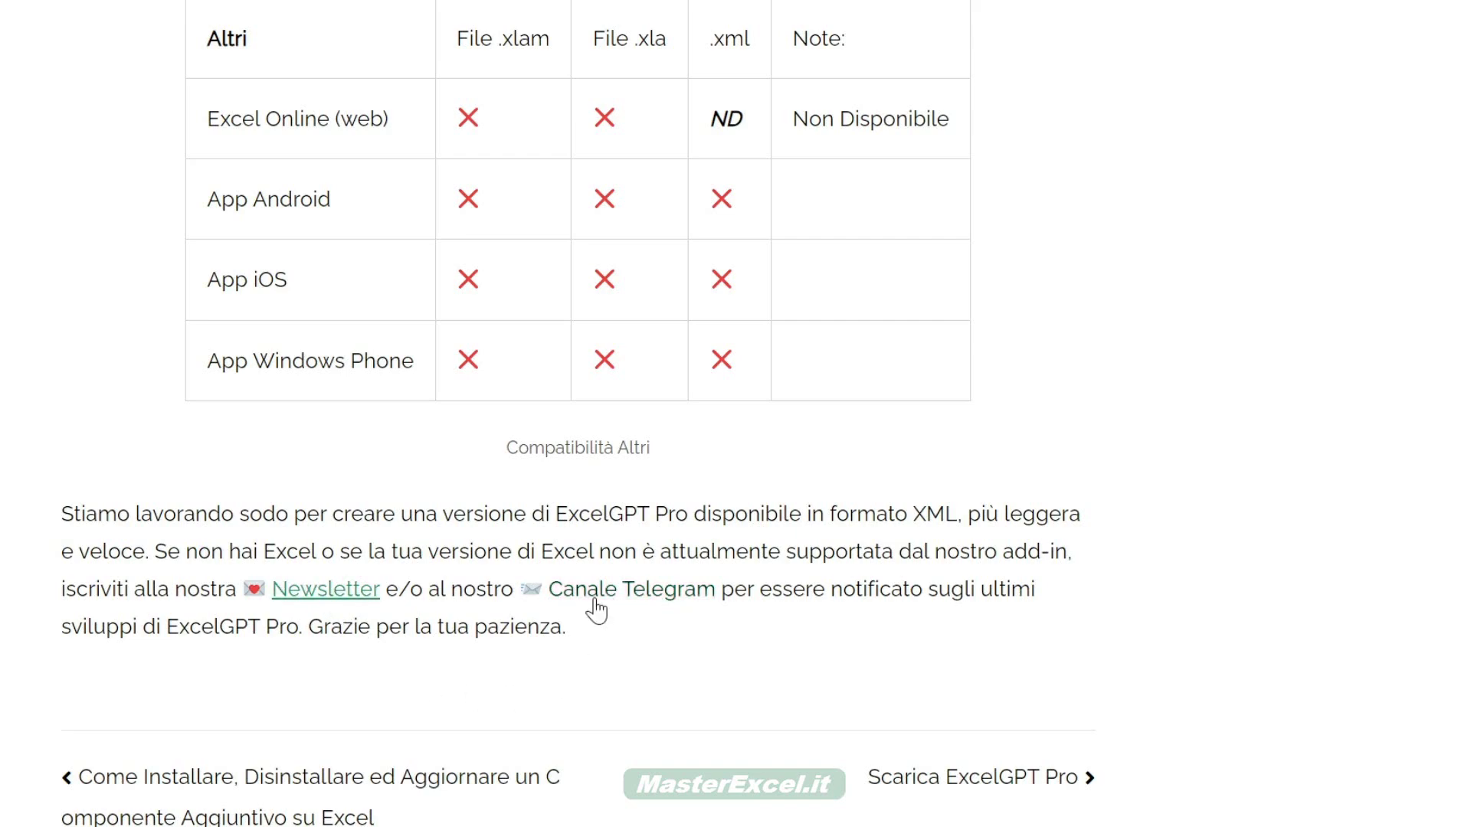
{"action": "scroll", "coordinate": [606, 672], "scroll_direction": "up", "scroll_amount": 5}
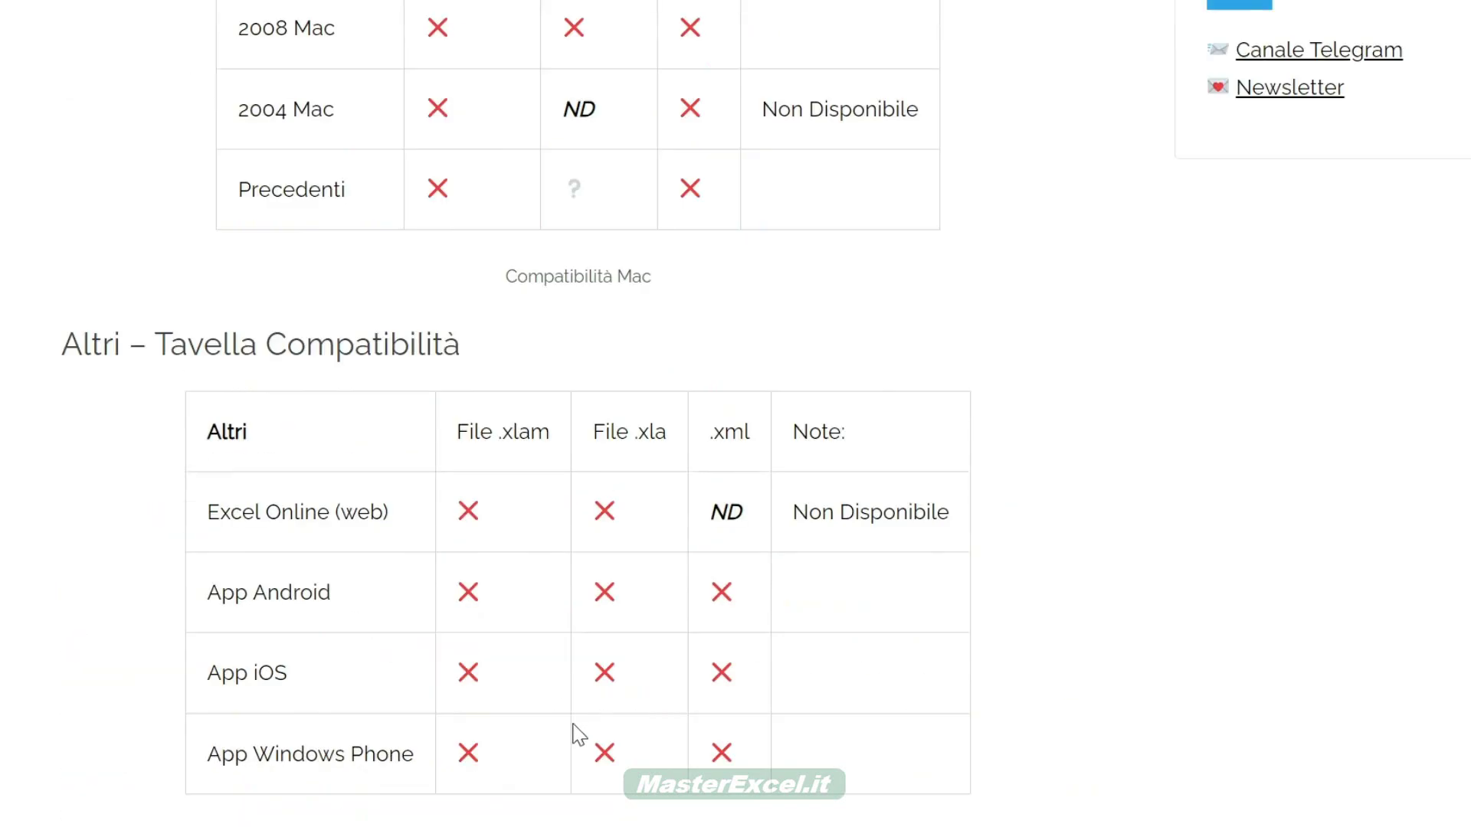
{"action": "scroll", "coordinate": [540, 704], "scroll_direction": "up", "scroll_amount": 20}
{"action": "scroll", "coordinate": [524, 728], "scroll_direction": "up", "scroll_amount": 3}
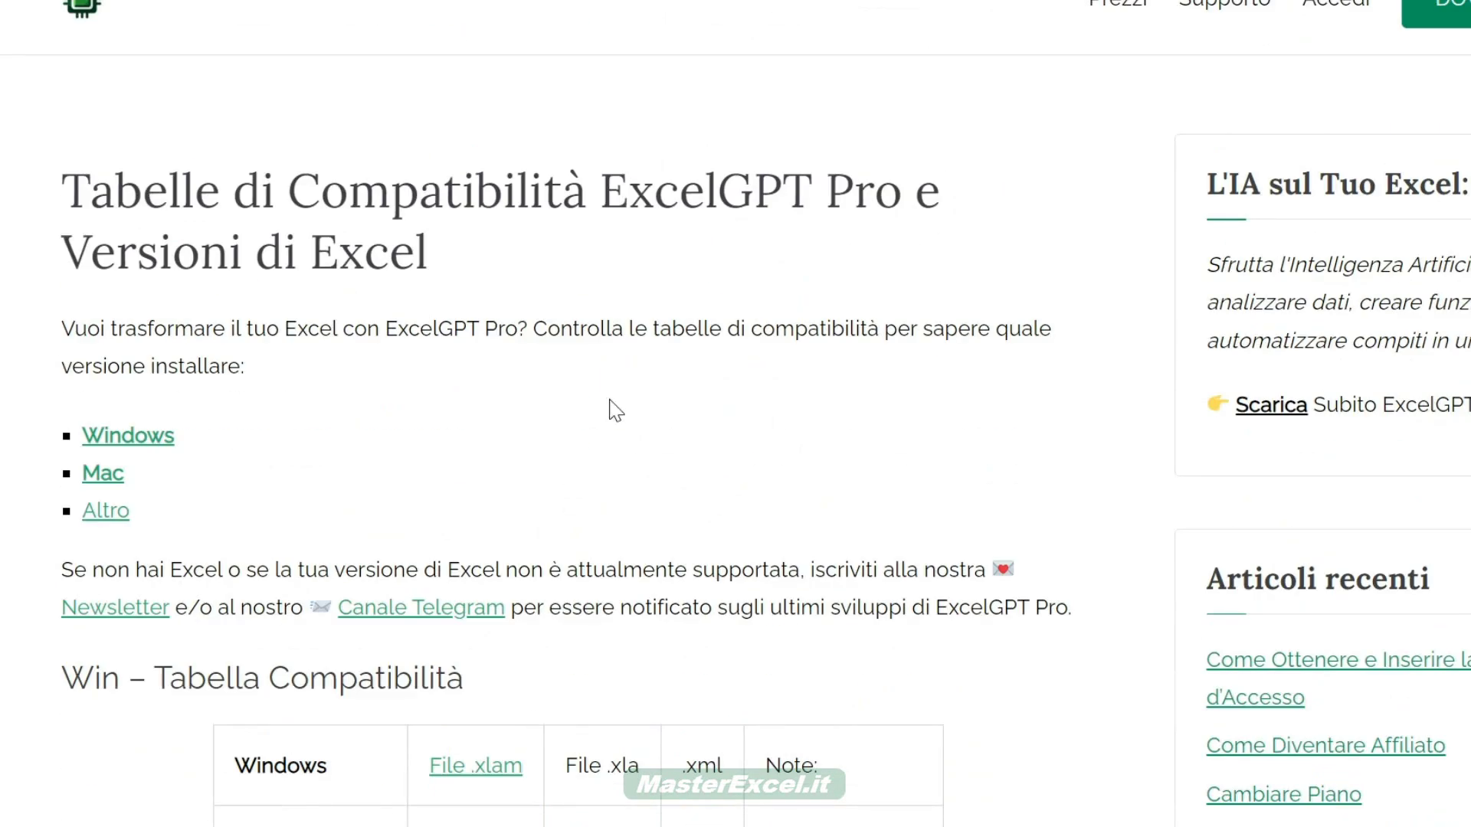